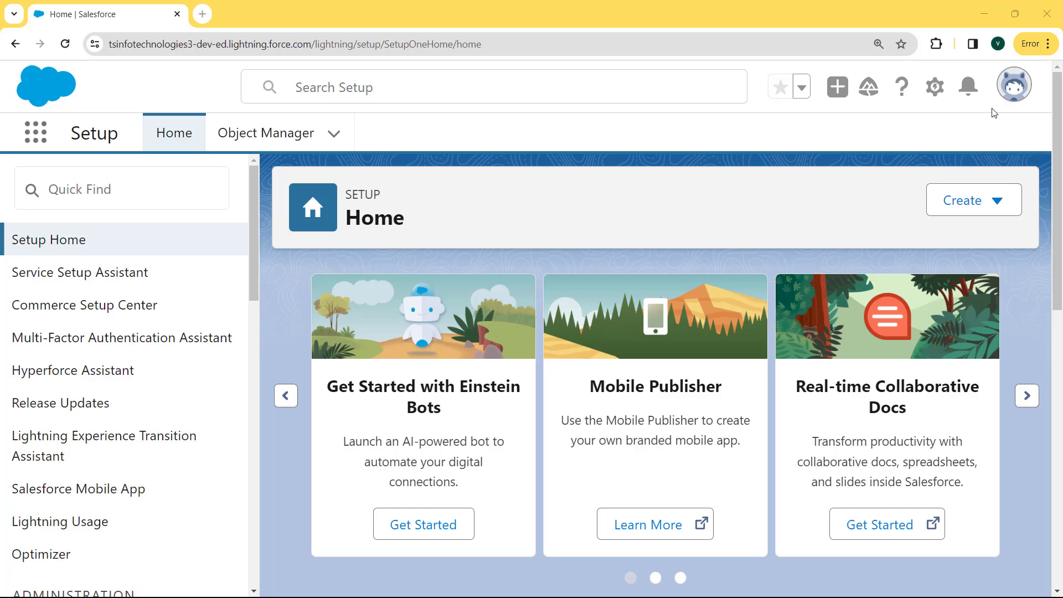
# Switch to Salesforce Classic and open the Reports & Dashboards page
pyautogui.click(1024, 91)
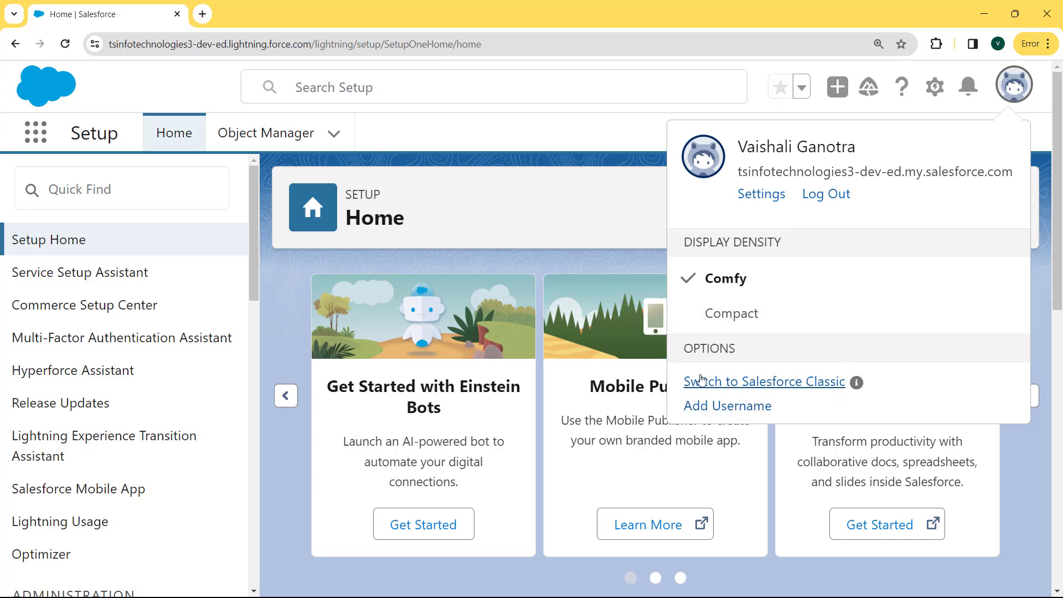
pyautogui.click(709, 392)
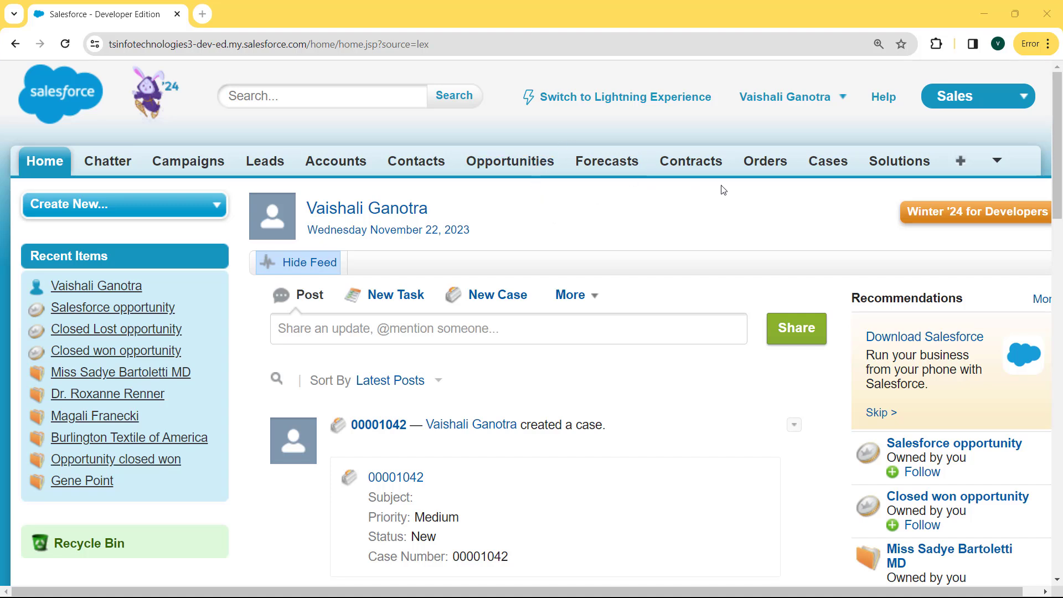
pyautogui.click(999, 162)
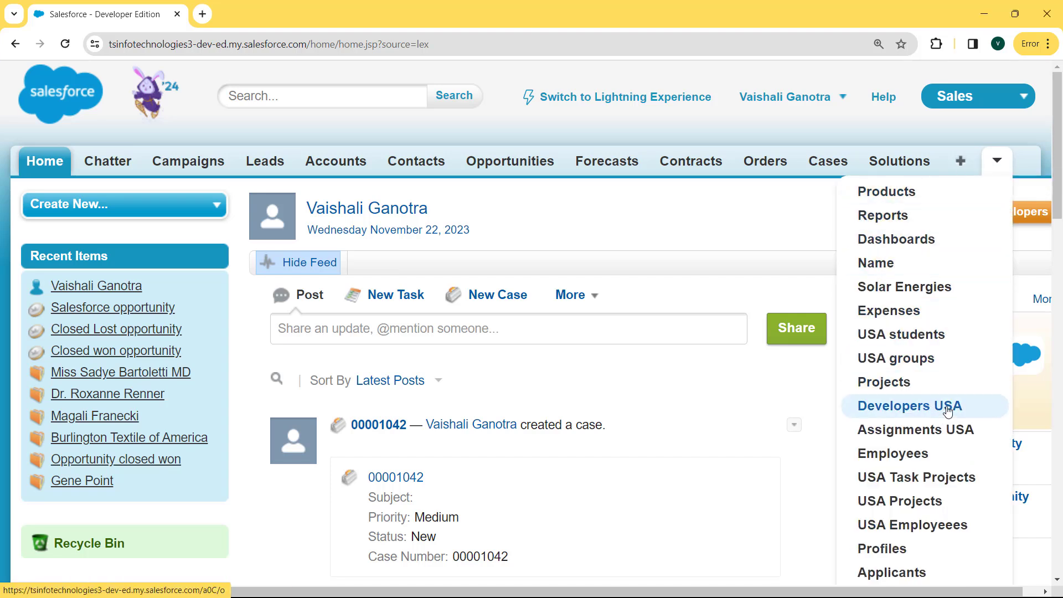
pyautogui.click(893, 219)
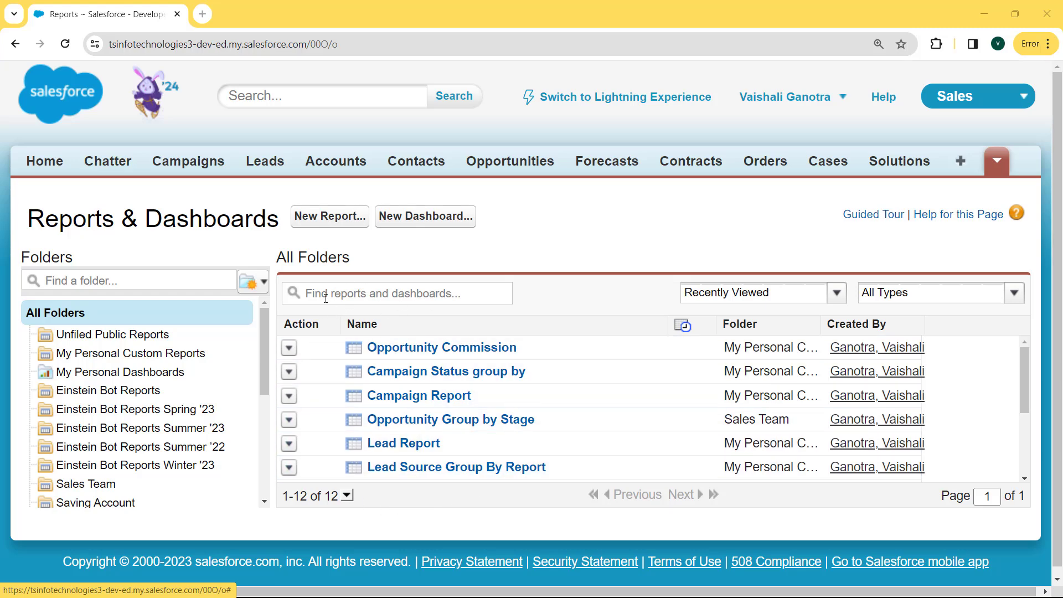
# Create a new report using the Opportunities report type from the Opportunities category
pyautogui.click(331, 222)
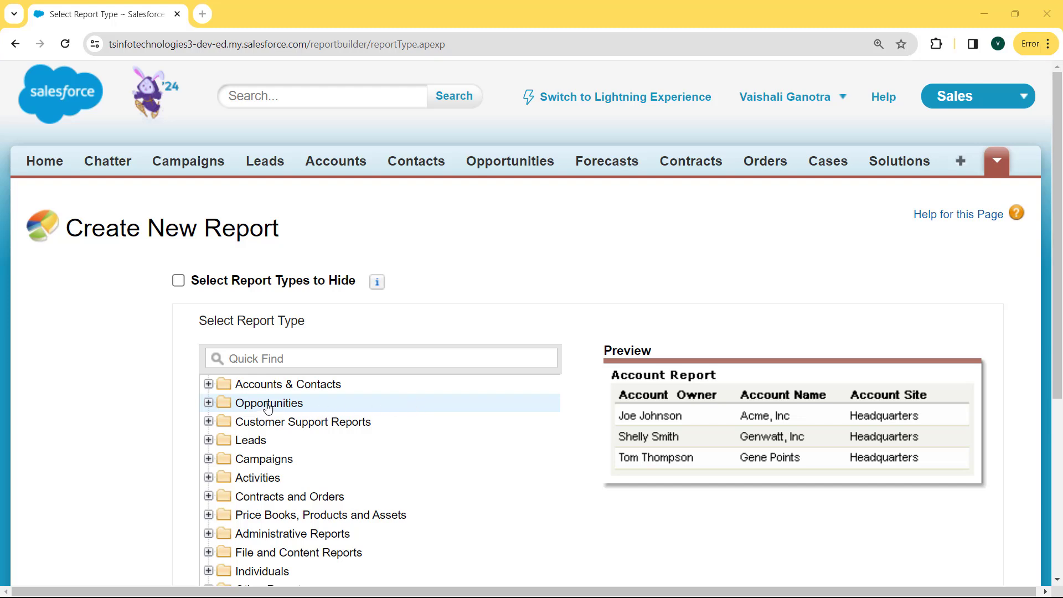
pyautogui.click(209, 404)
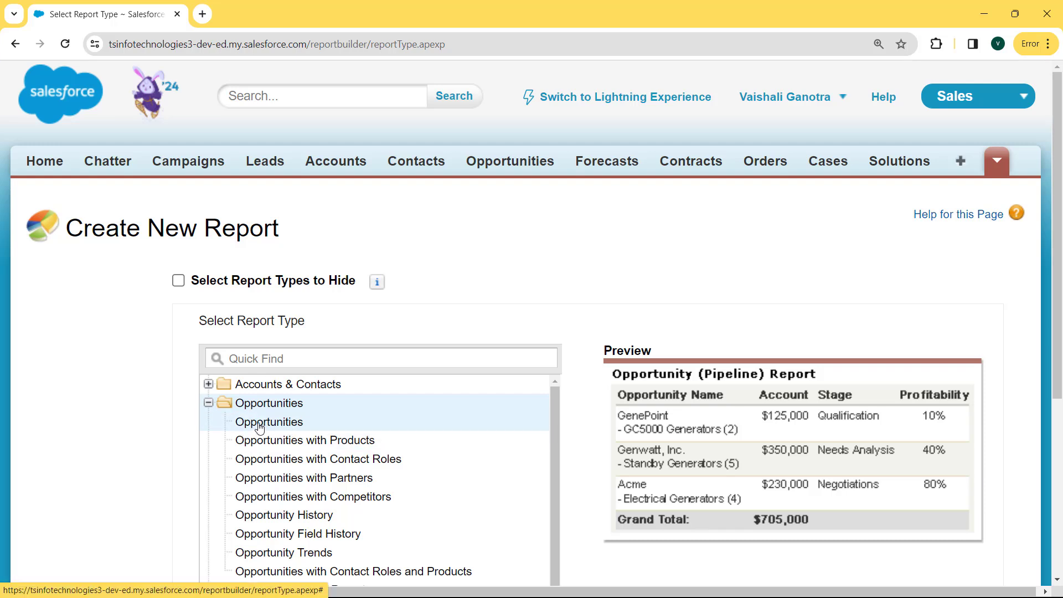
pyautogui.doubleClick(259, 429)
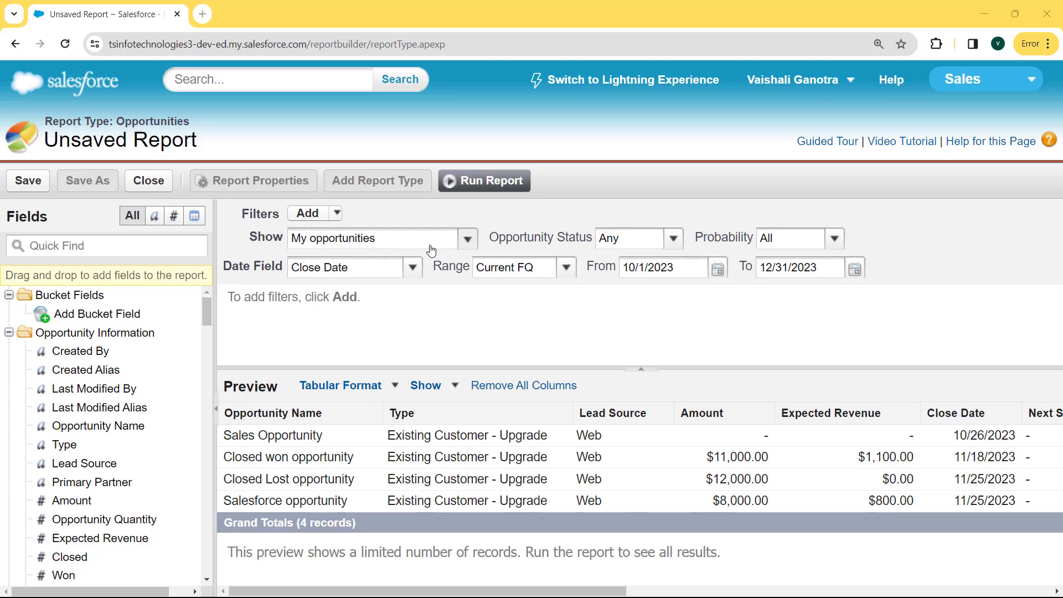
# Set the report filters to show All opportunities with the Close Date range All Time
pyautogui.click(468, 240)
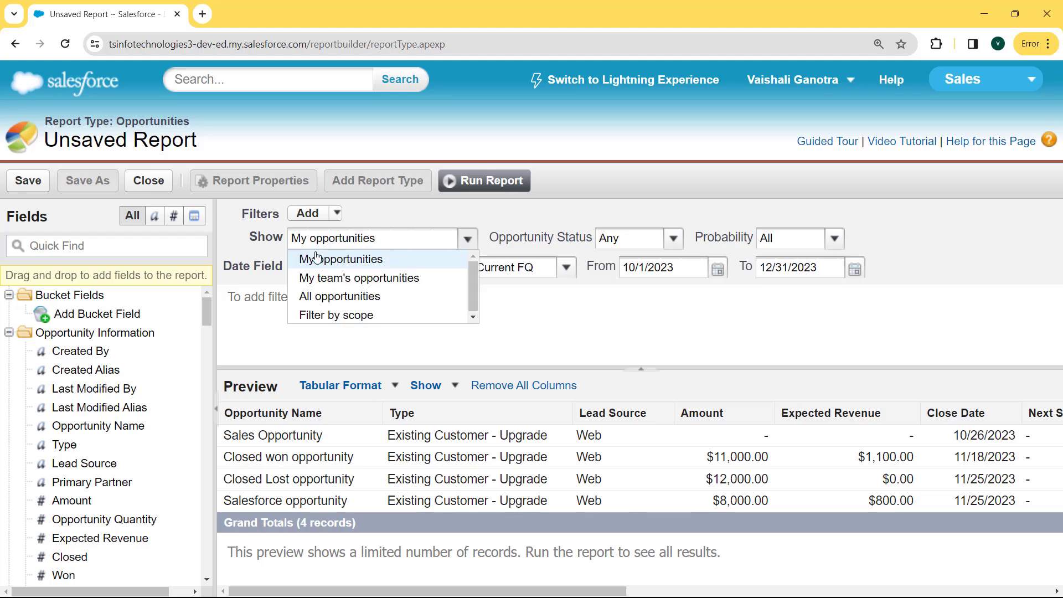
pyautogui.click(361, 299)
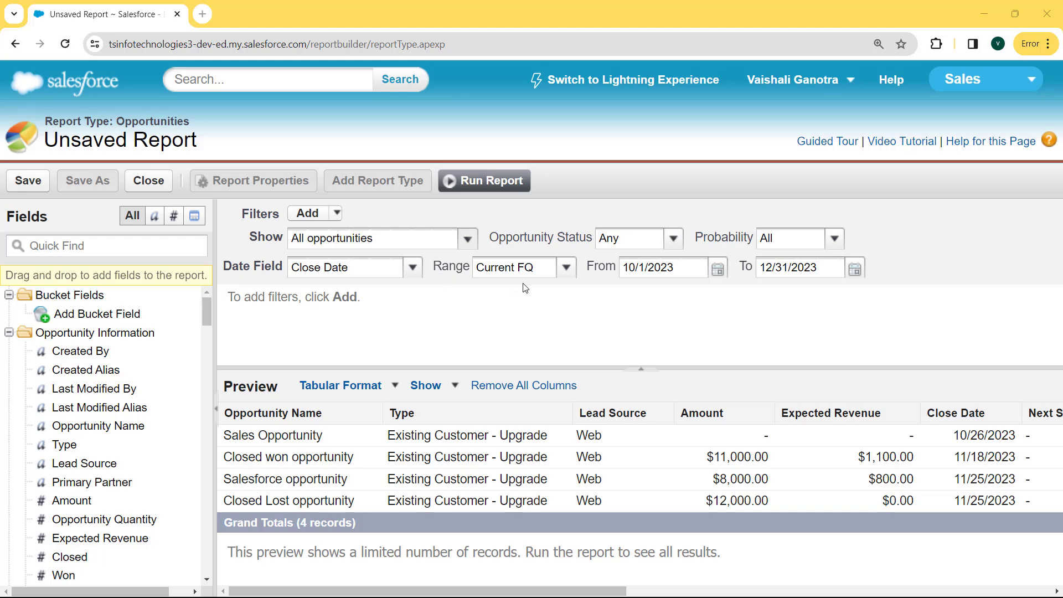
pyautogui.click(566, 268)
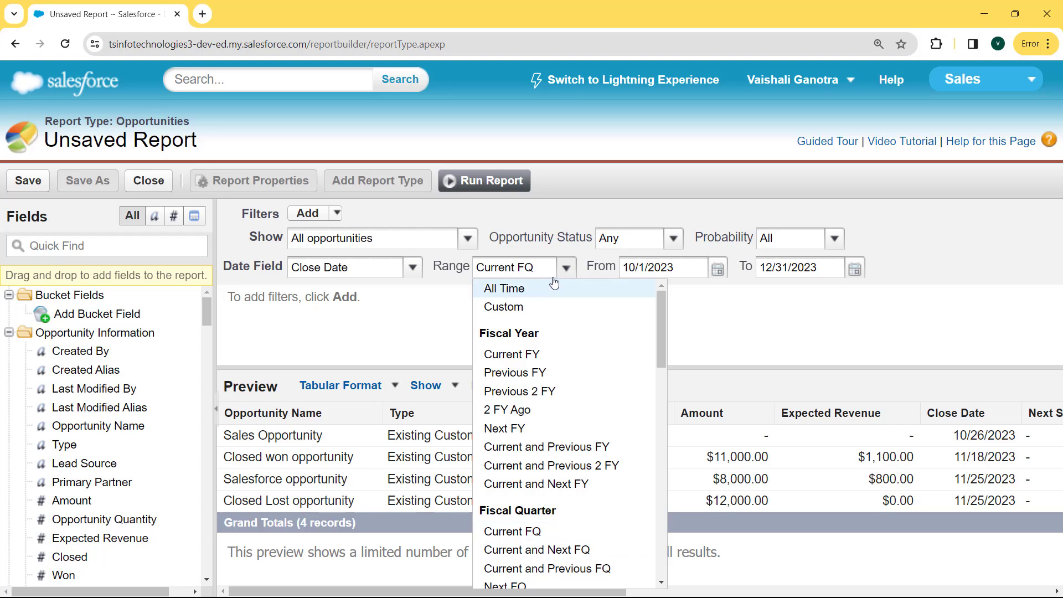
pyautogui.click(497, 290)
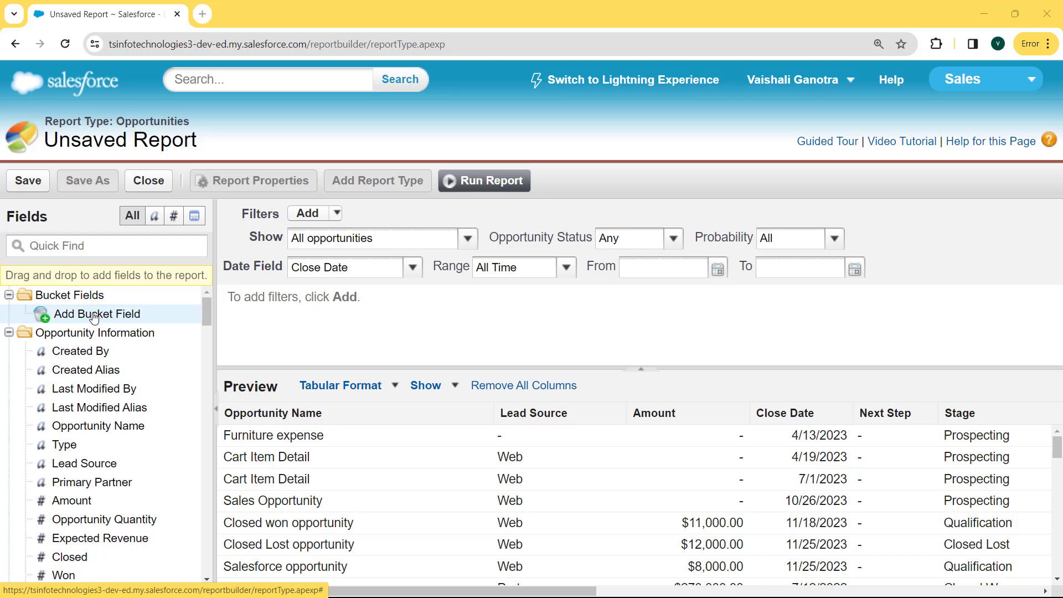
# Find the opportunity Type field and add it as a column between Lead Source and Amount
pyautogui.click(75, 247)
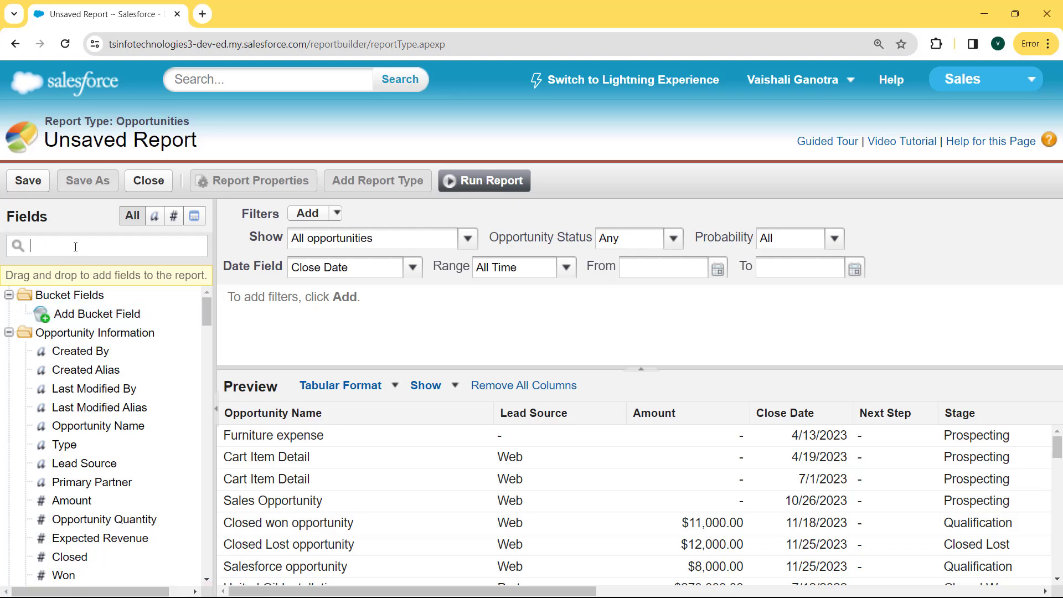
pyautogui.write('type')
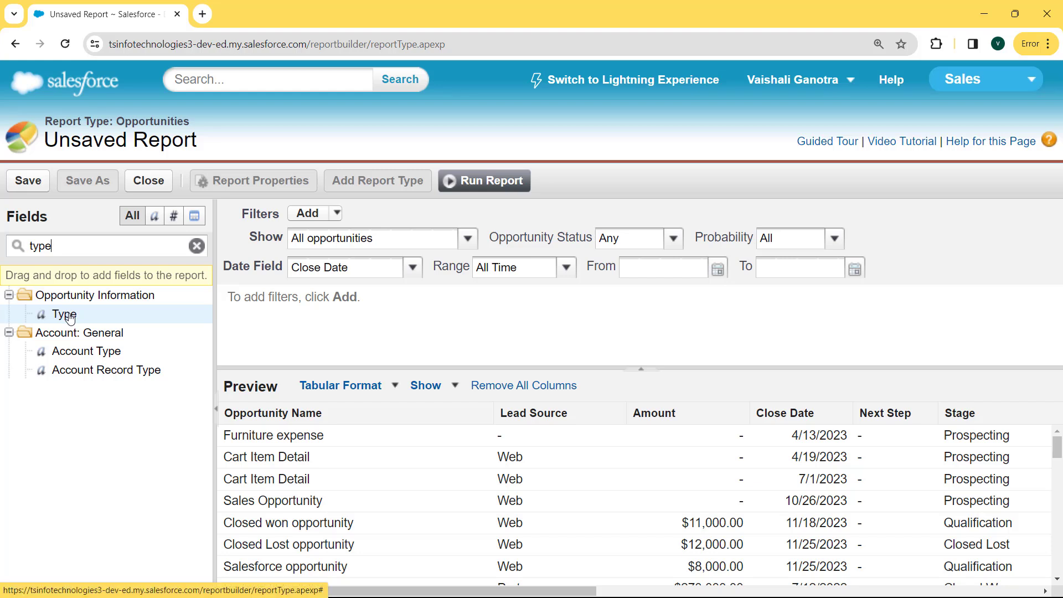
pyautogui.moveTo(69, 317); pyautogui.dragTo(597, 403)
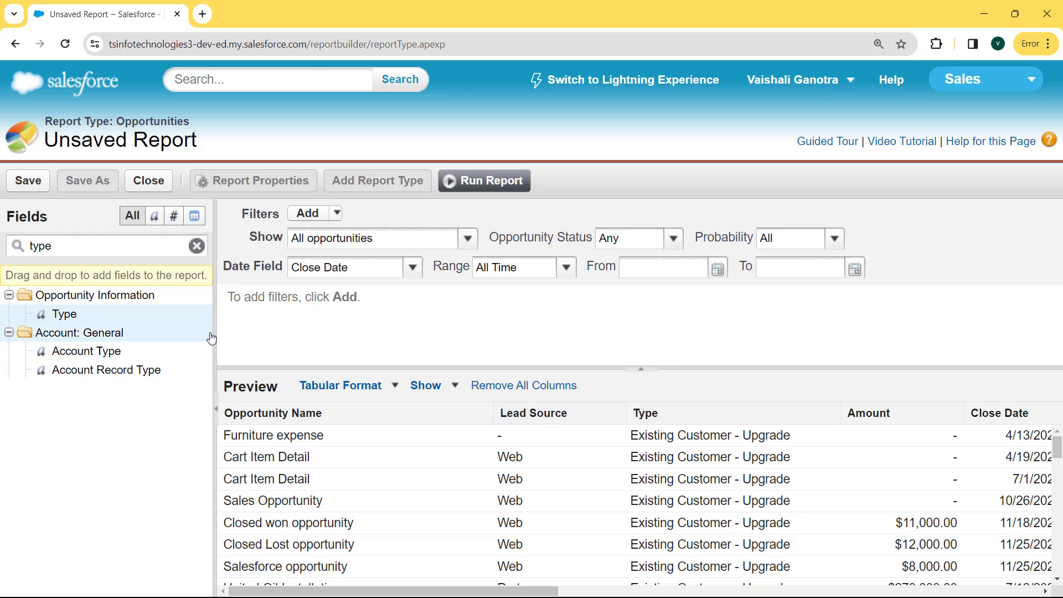
# Find the Expected Revenue field and add it as a column between Type and Amount
pyautogui.click(196, 246)
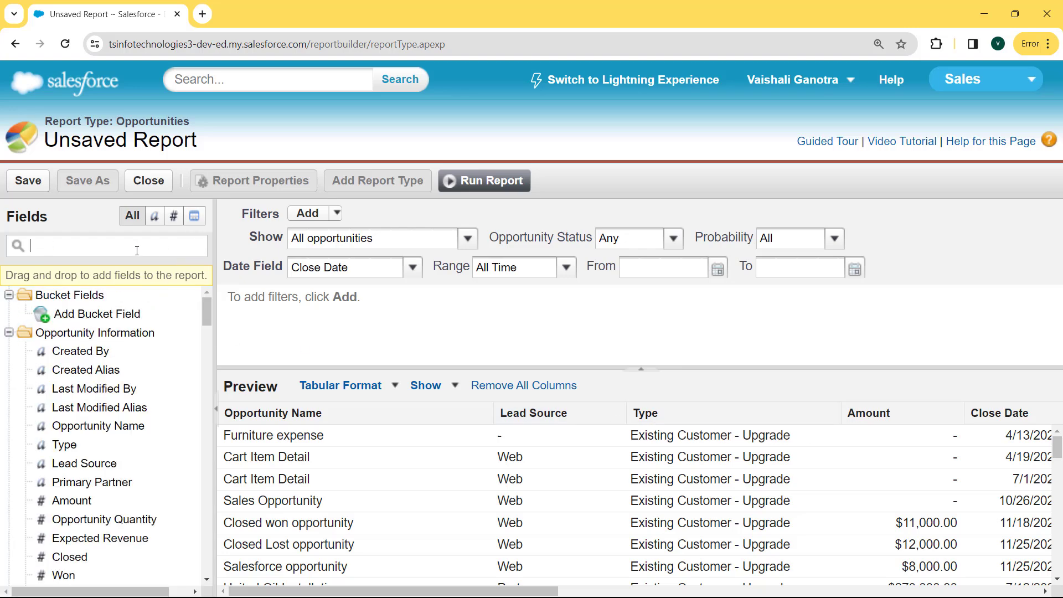
pyautogui.write('ex')
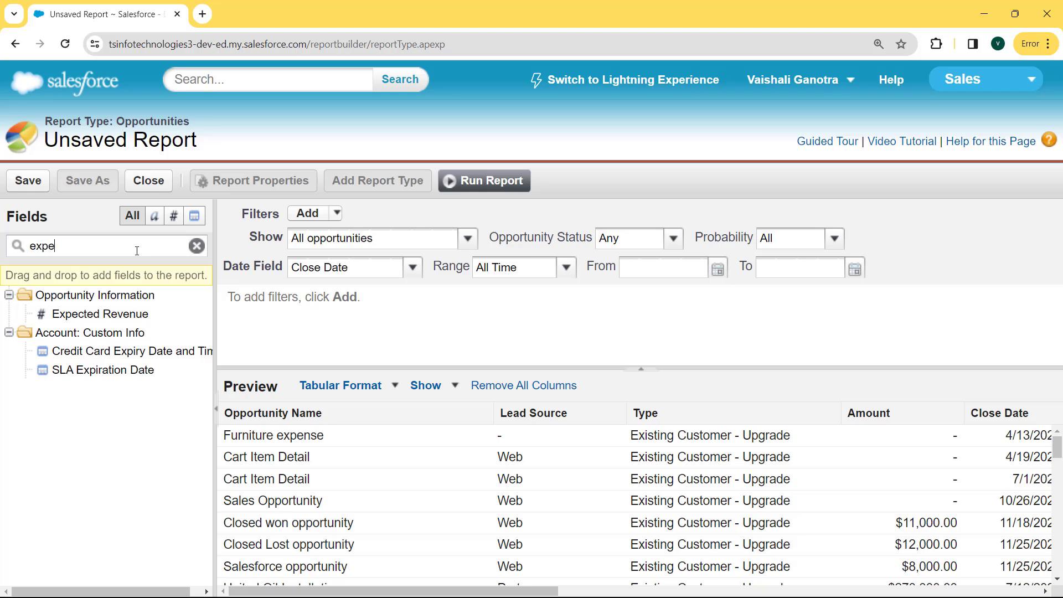
pyautogui.write('pe')
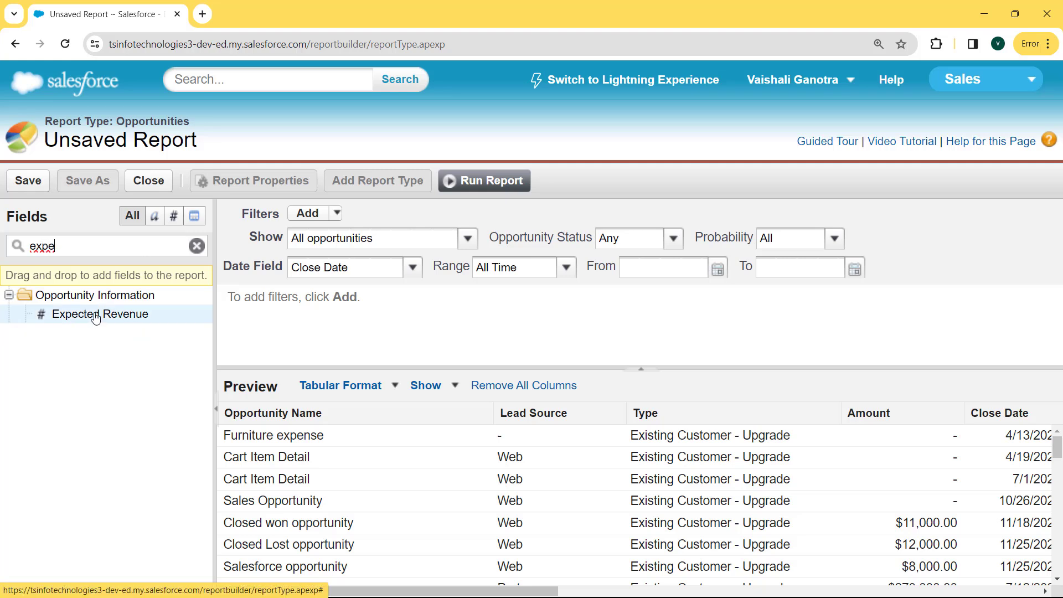
pyautogui.moveTo(421, 412); pyautogui.dragTo(702, 400)
pyautogui.moveTo(128, 318); pyautogui.dragTo(842, 413)
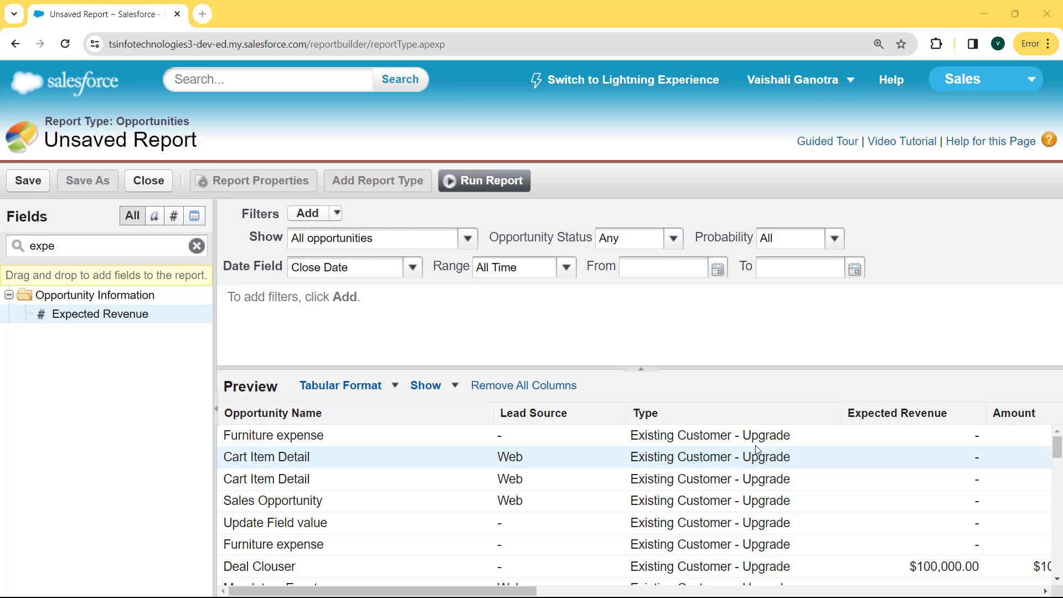
# Group the report by the Type field and review the groups in the preview
pyautogui.click(833, 416)
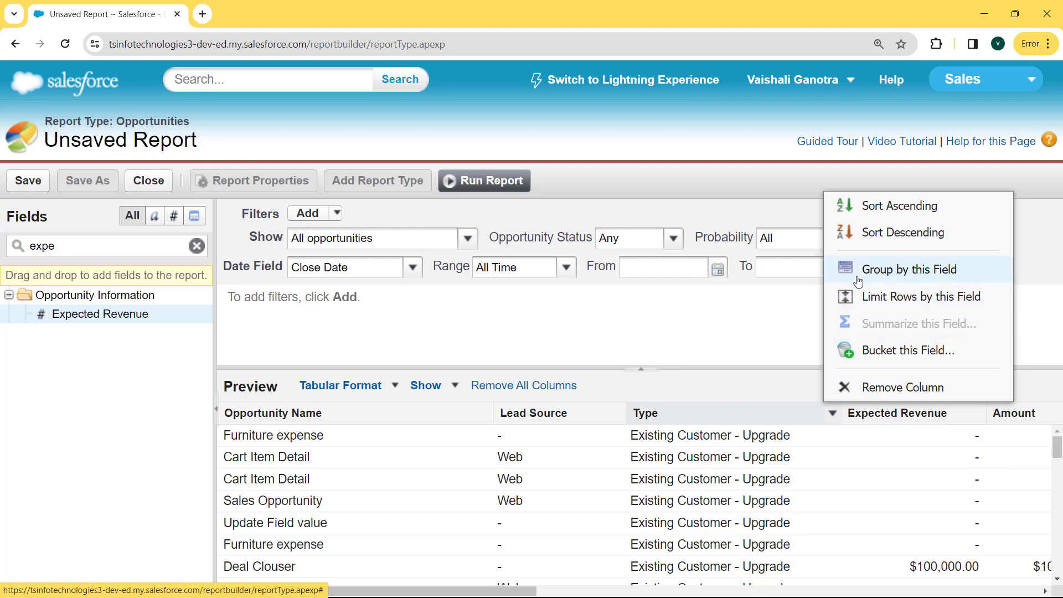
pyautogui.click(898, 272)
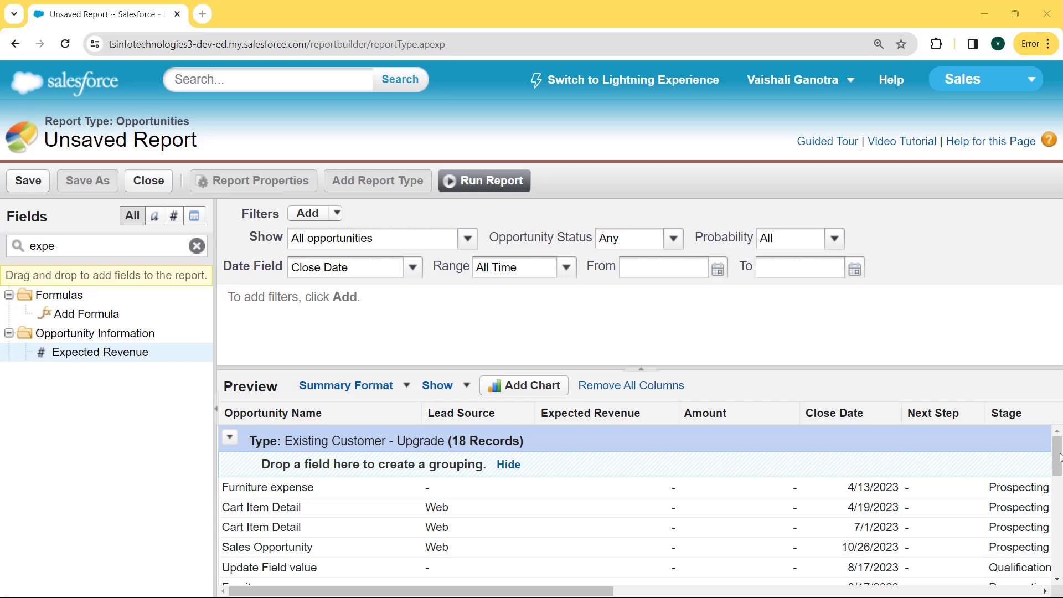
pyautogui.moveTo(1060, 457)
pyautogui.mouseDown()
pyautogui.moveTo(1059, 515)
pyautogui.moveTo(1059, 457)
pyautogui.mouseUp()
pyautogui.moveTo(1059, 457); pyautogui.dragTo(1054, 558)
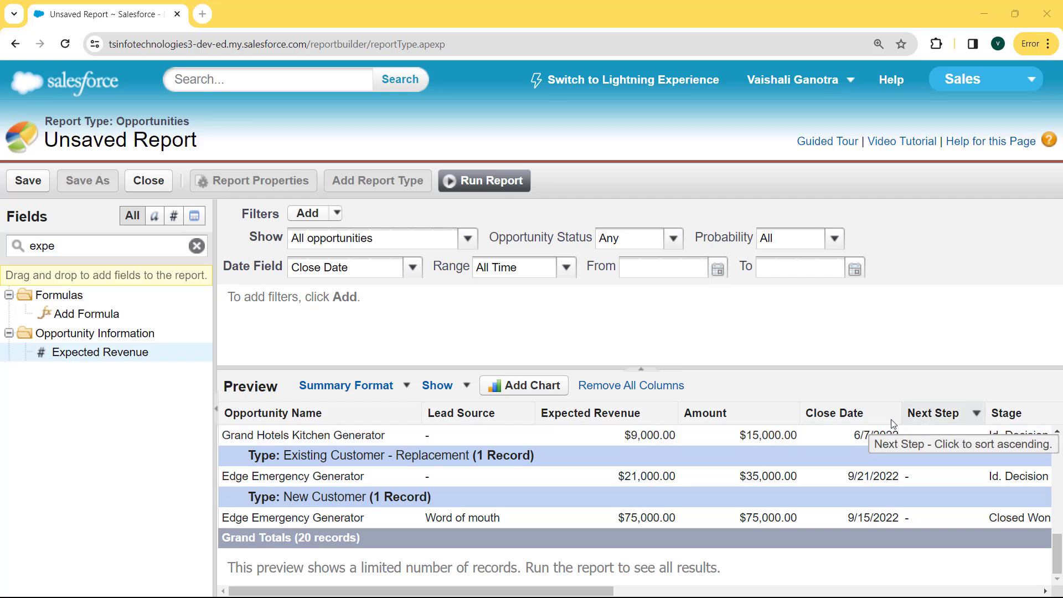
# Summarize the Amount column by Sum and review the group subtotals and grand total in the preview
pyautogui.click(790, 415)
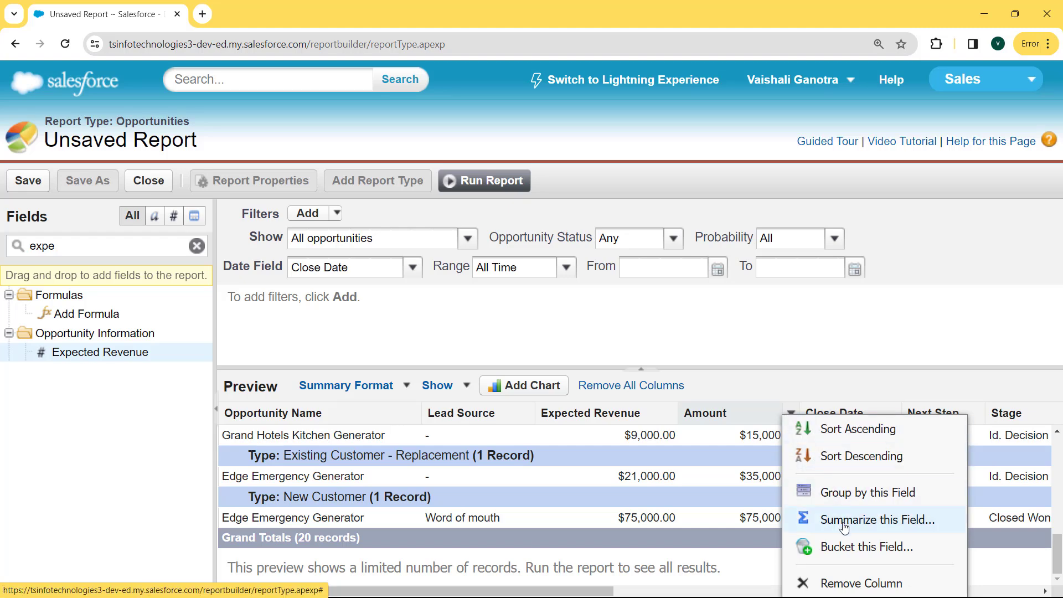
pyautogui.click(881, 520)
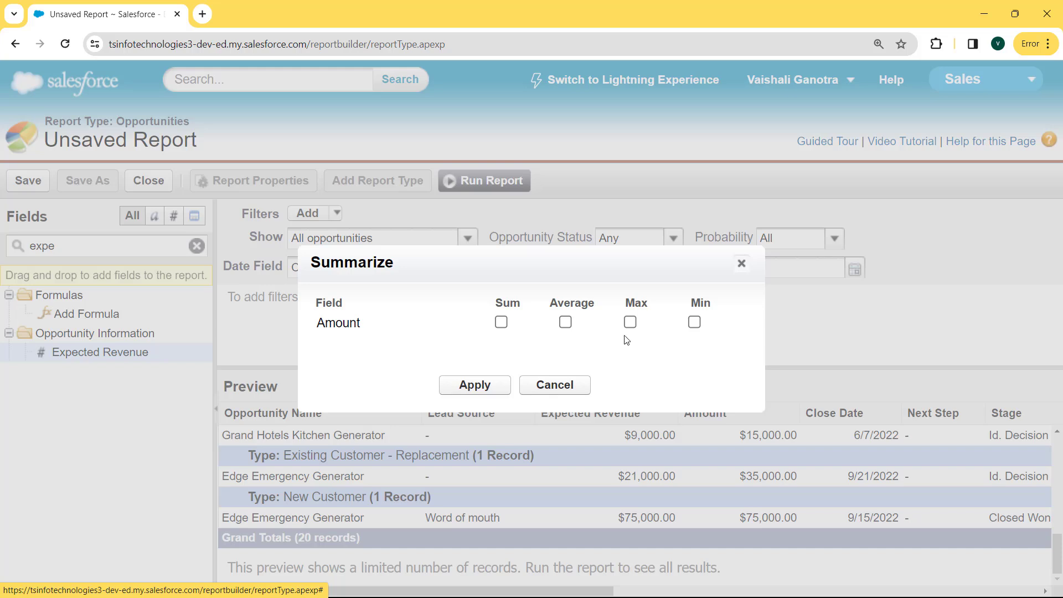
pyautogui.click(501, 323)
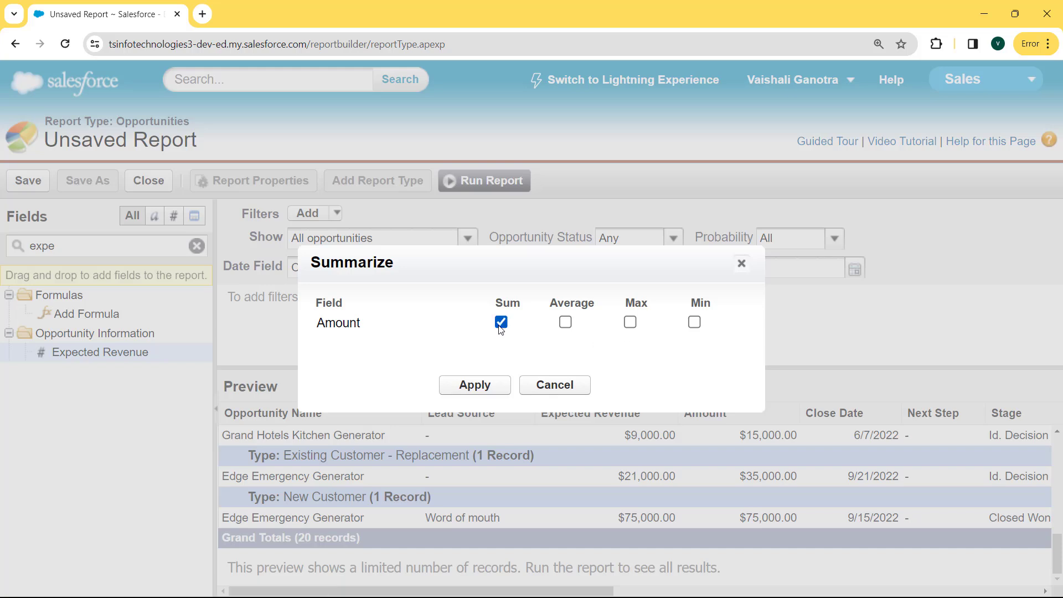
pyautogui.click(484, 388)
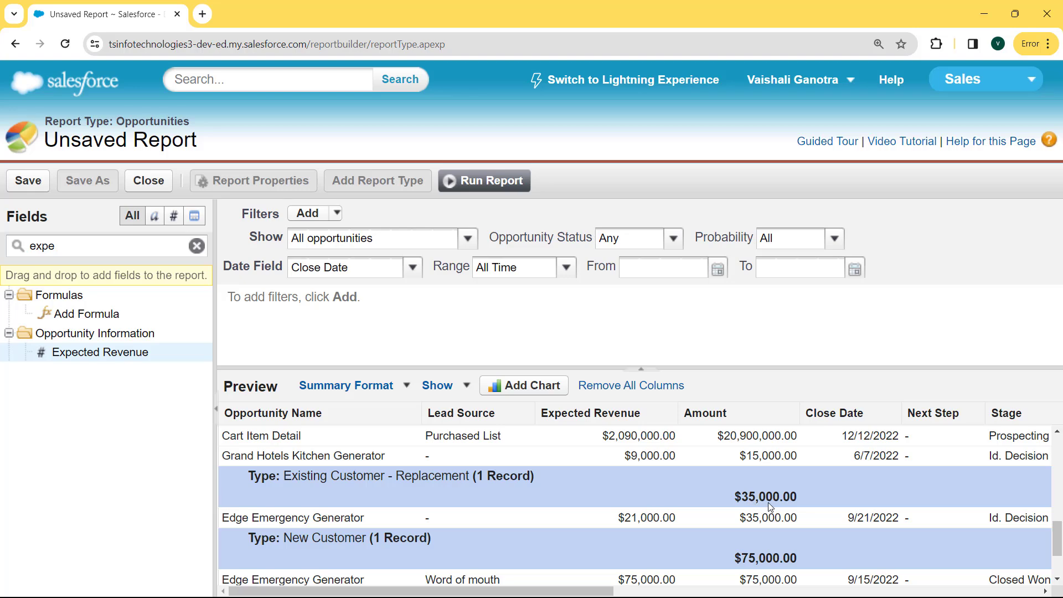
pyautogui.moveTo(1059, 537); pyautogui.dragTo(1059, 546)
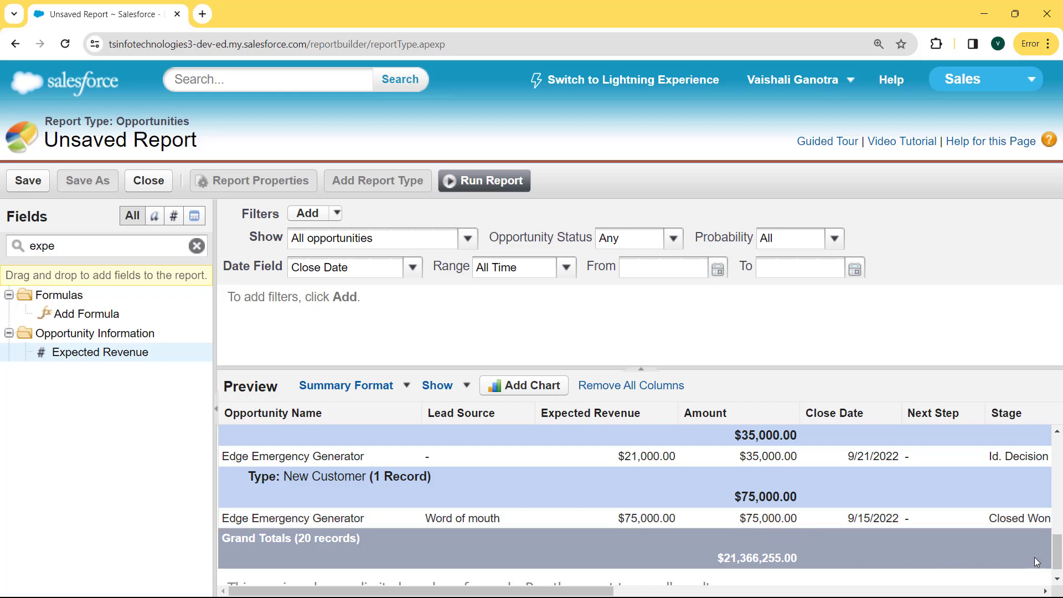
pyautogui.moveTo(1061, 562); pyautogui.dragTo(1061, 469)
pyautogui.moveTo(1060, 469); pyautogui.dragTo(1060, 462)
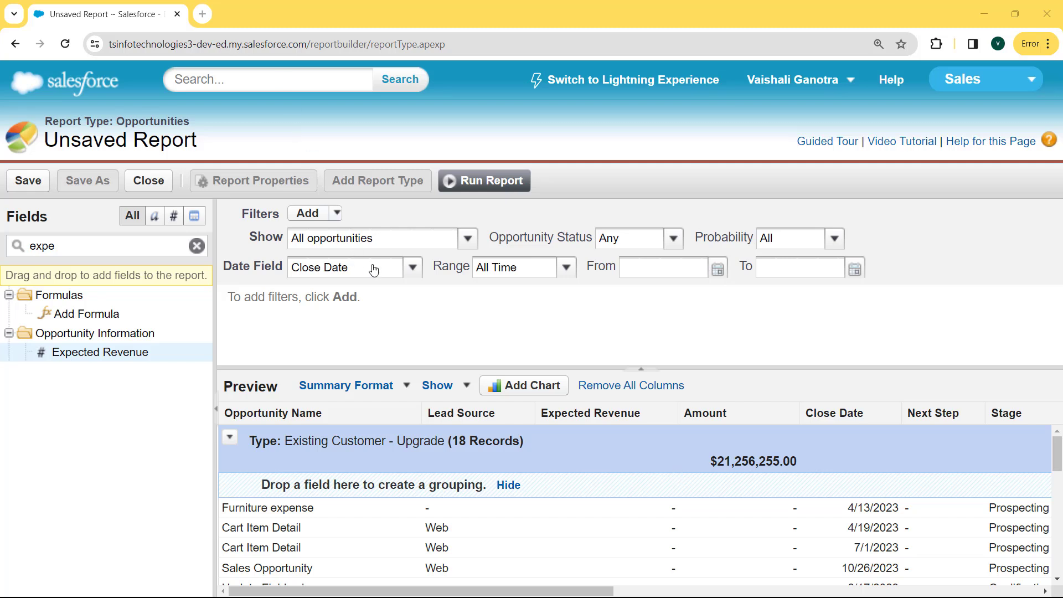
# Save the report as "Scheduling Report" with the unique name Scheduling_Reports in the Sales Team folder
pyautogui.click(28, 181)
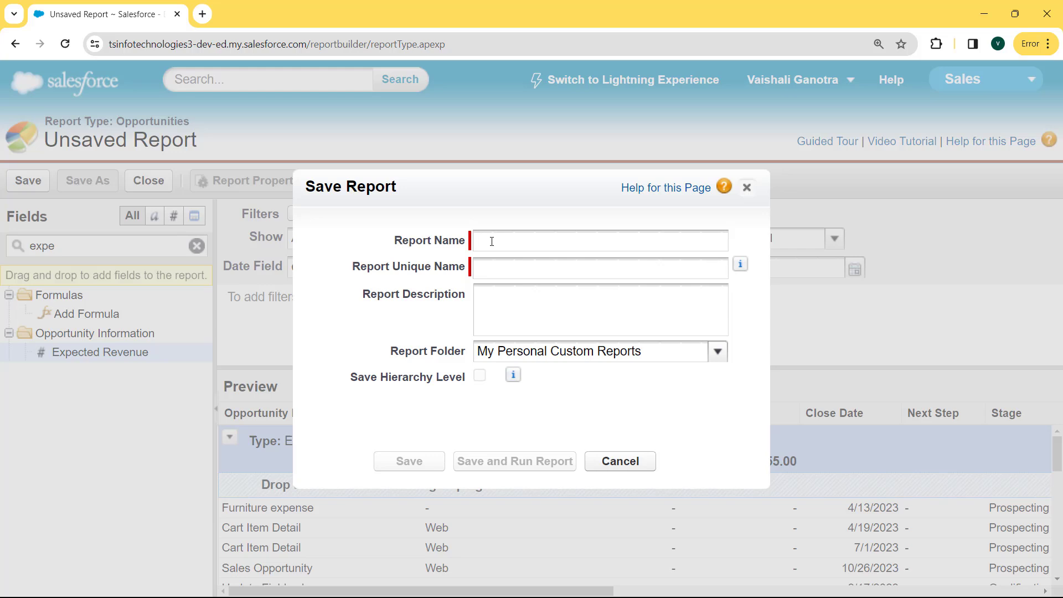
pyautogui.write('Scheduling Report')
pyautogui.click(499, 271)
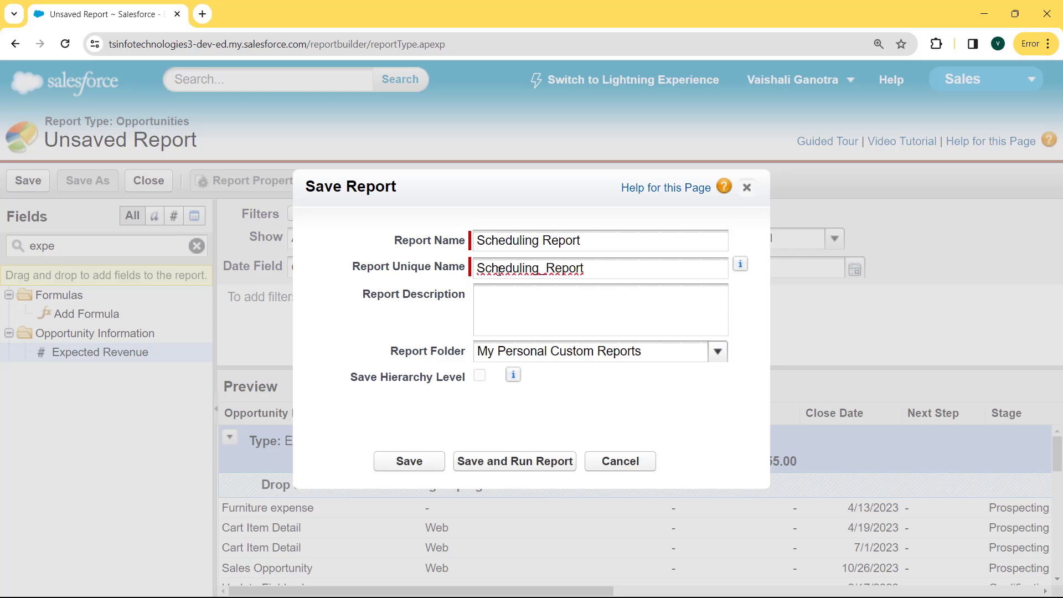
pyautogui.click(277, 25)
pyautogui.click(718, 355)
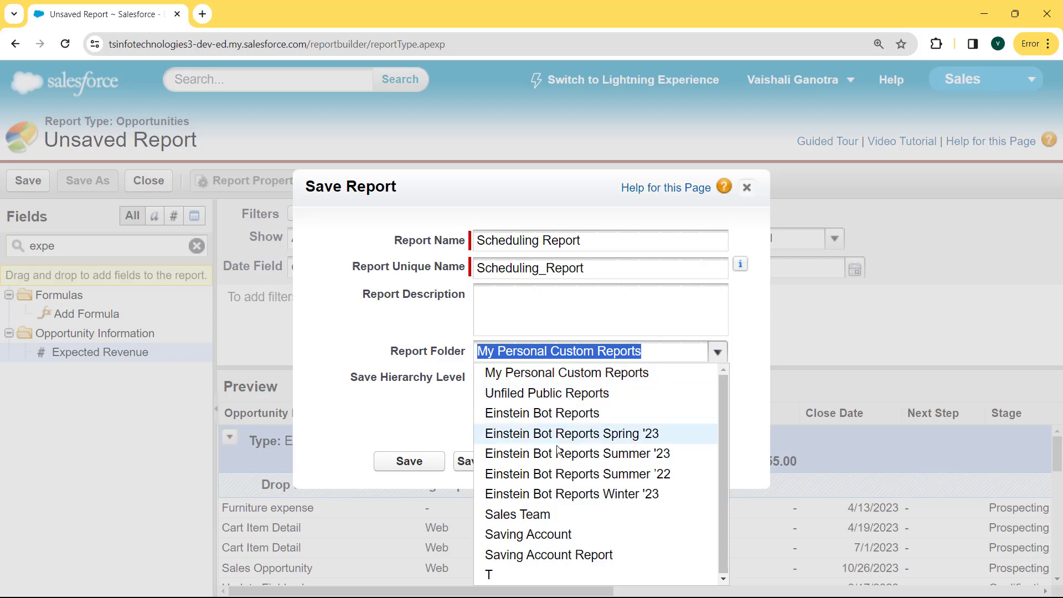
pyautogui.click(533, 518)
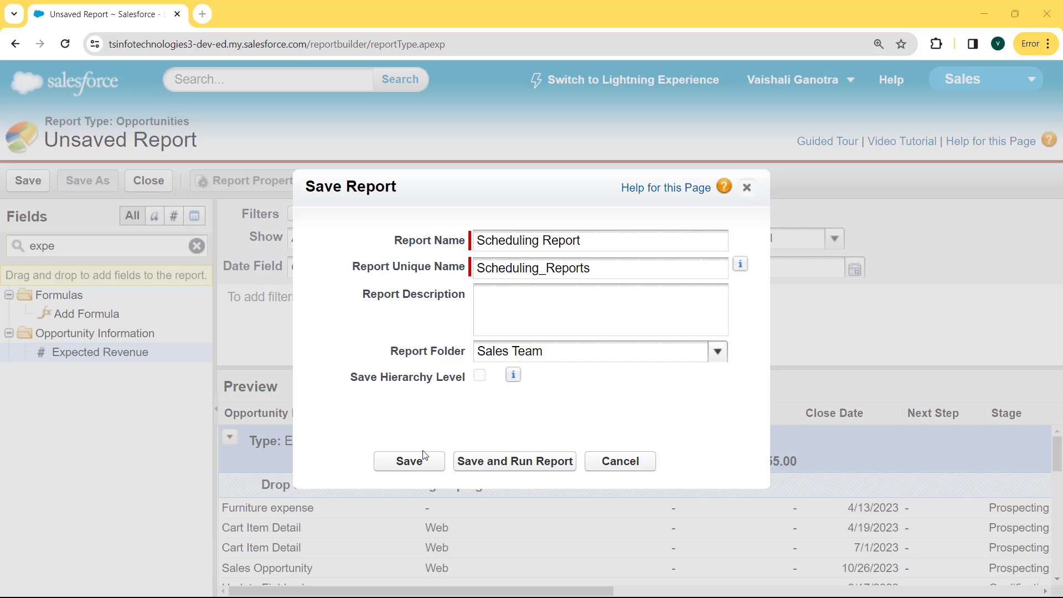
pyautogui.click(410, 462)
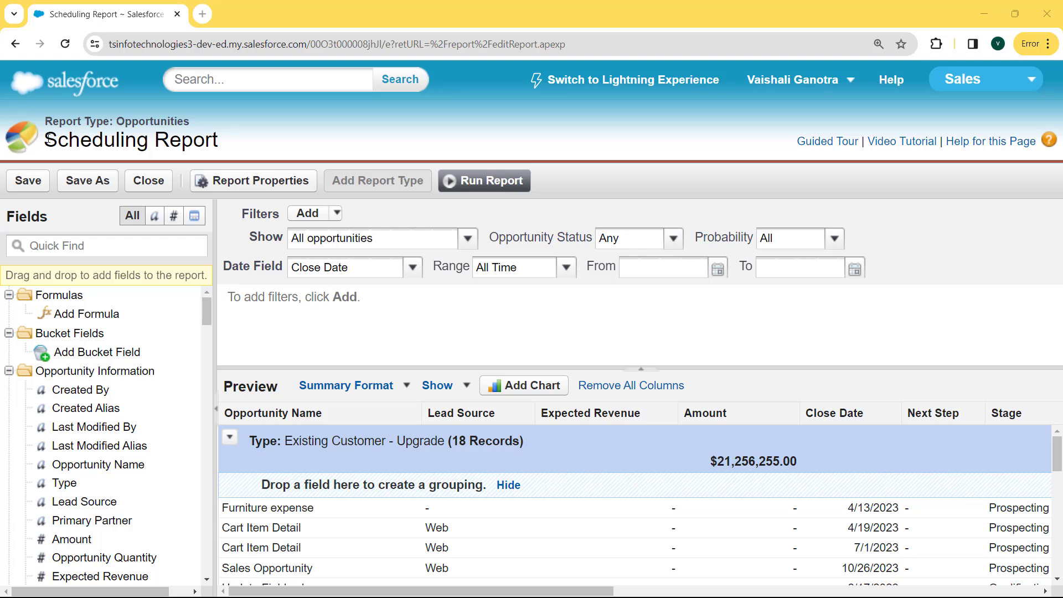
# Run the saved Scheduling Report and view its grouped results
pyautogui.moveTo(49, 139); pyautogui.dragTo(224, 152)
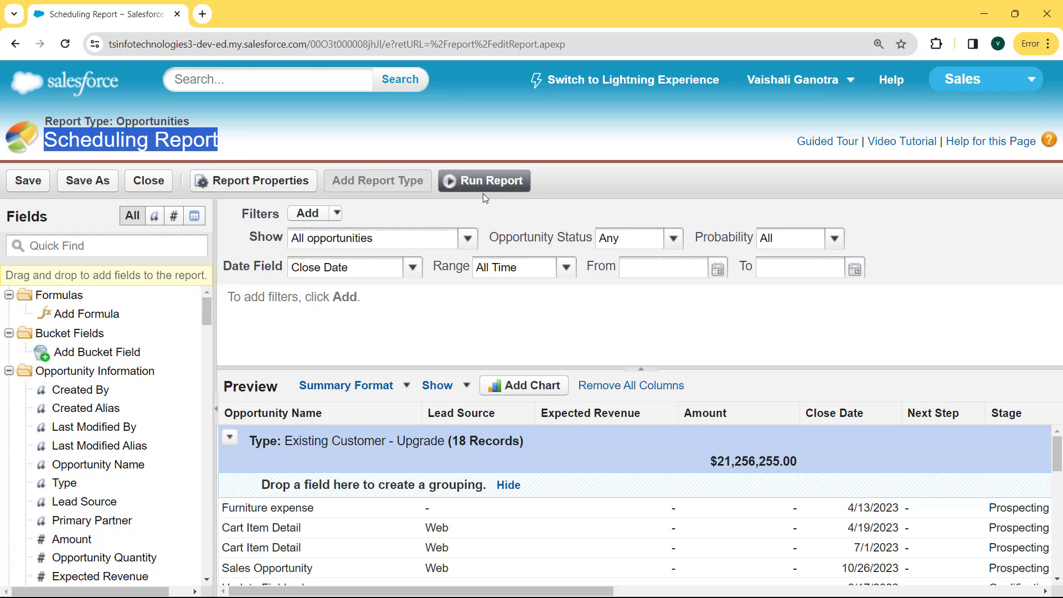
pyautogui.click(503, 188)
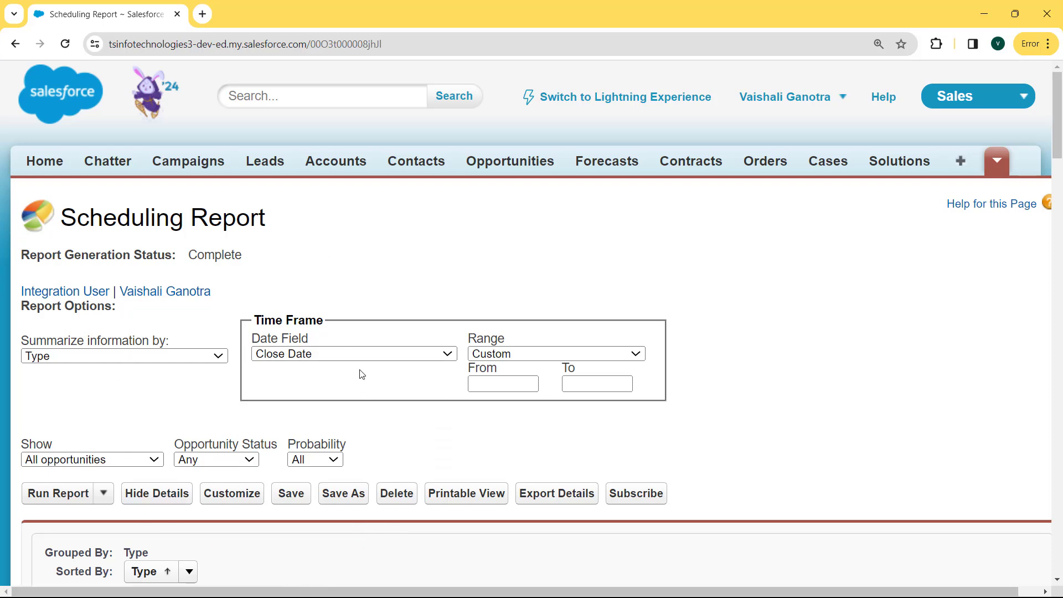
pyautogui.scroll(-3, 361, 374)
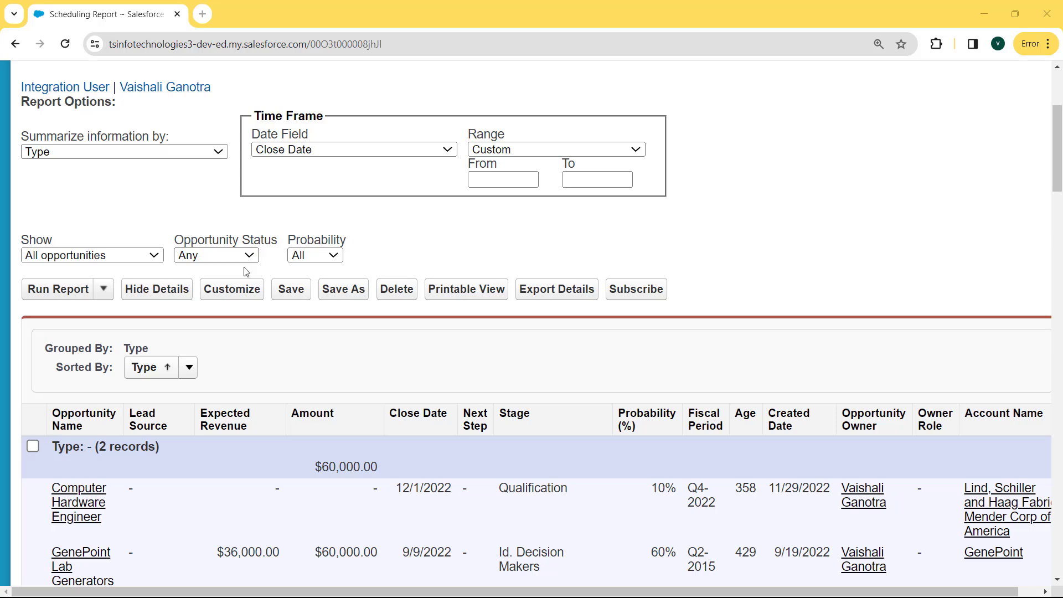
# Customize the report and add a scatter chart plotted by Type with Sum of Amount on the X-axis and Record Count on the Y-axis
pyautogui.click(232, 294)
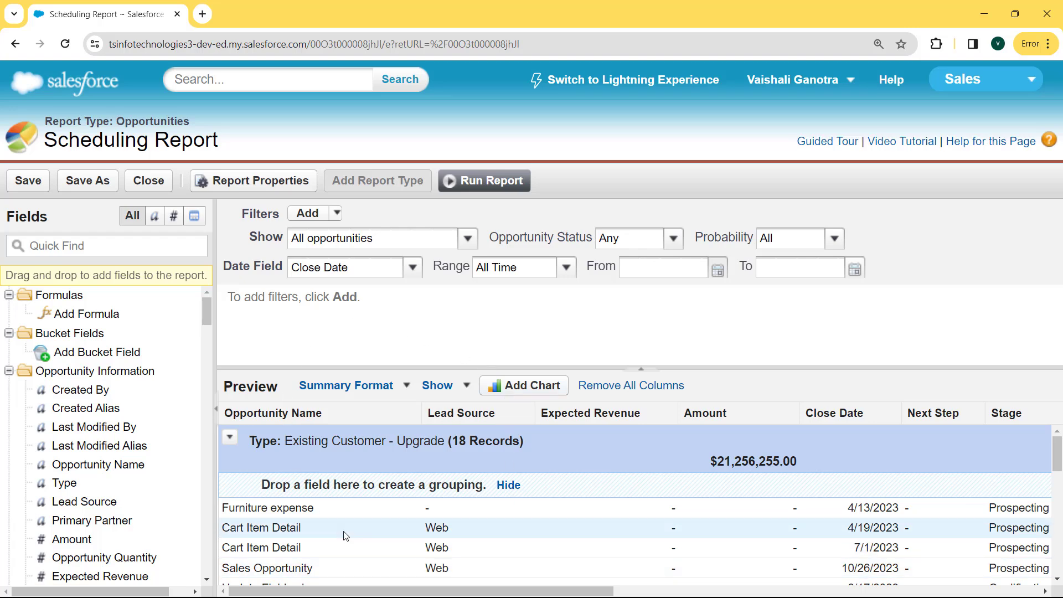
pyautogui.click(518, 387)
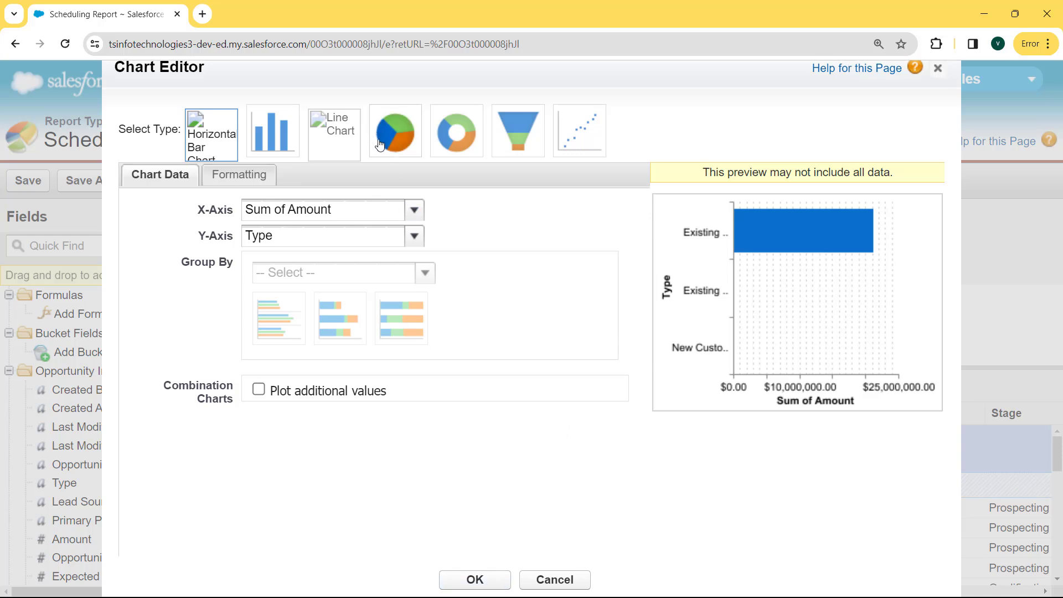
pyautogui.click(410, 145)
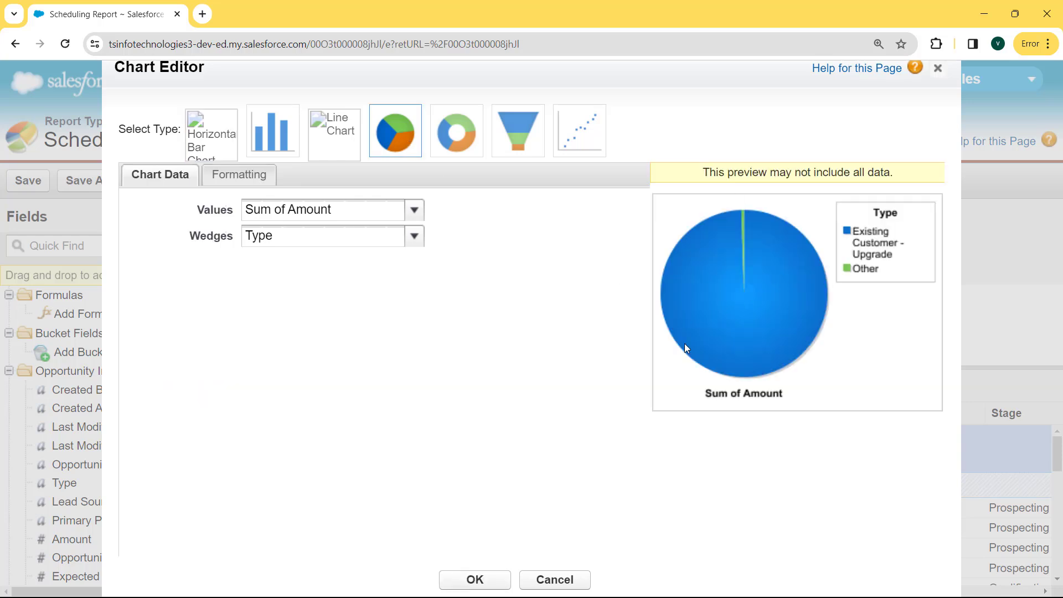
pyautogui.click(455, 145)
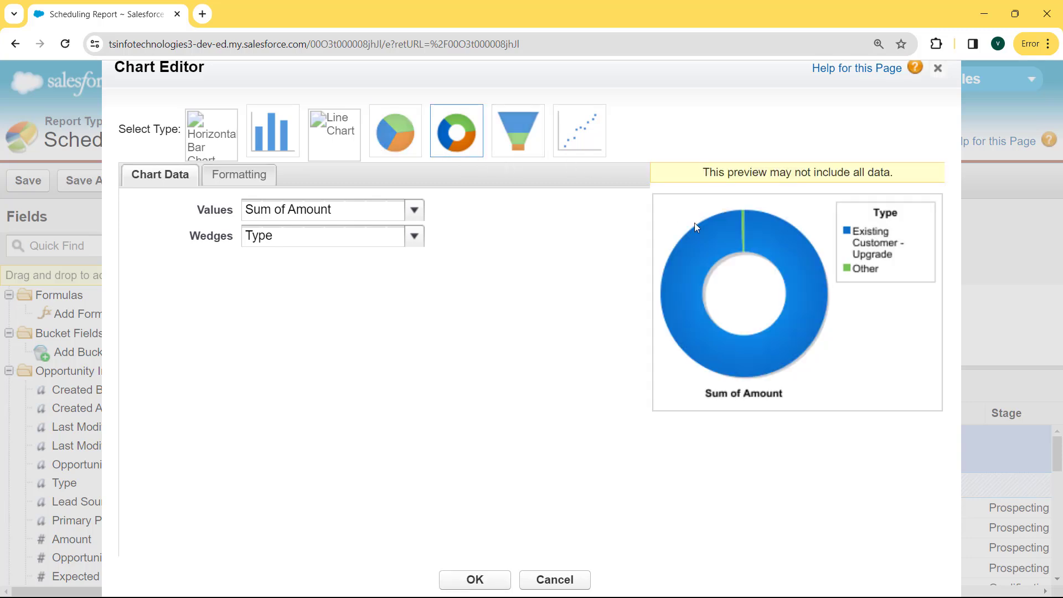
pyautogui.click(511, 143)
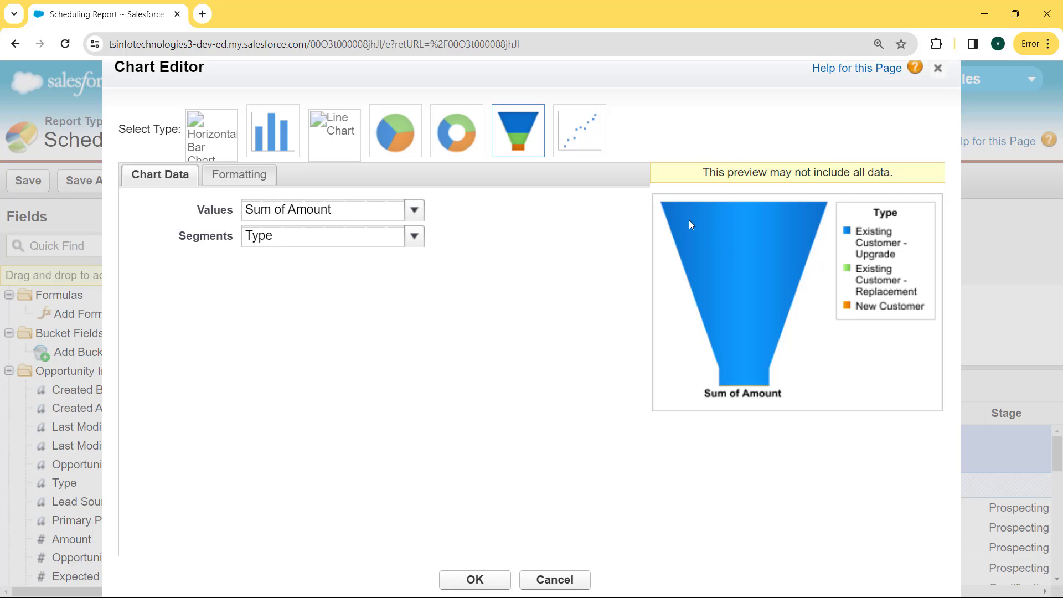
pyautogui.click(574, 126)
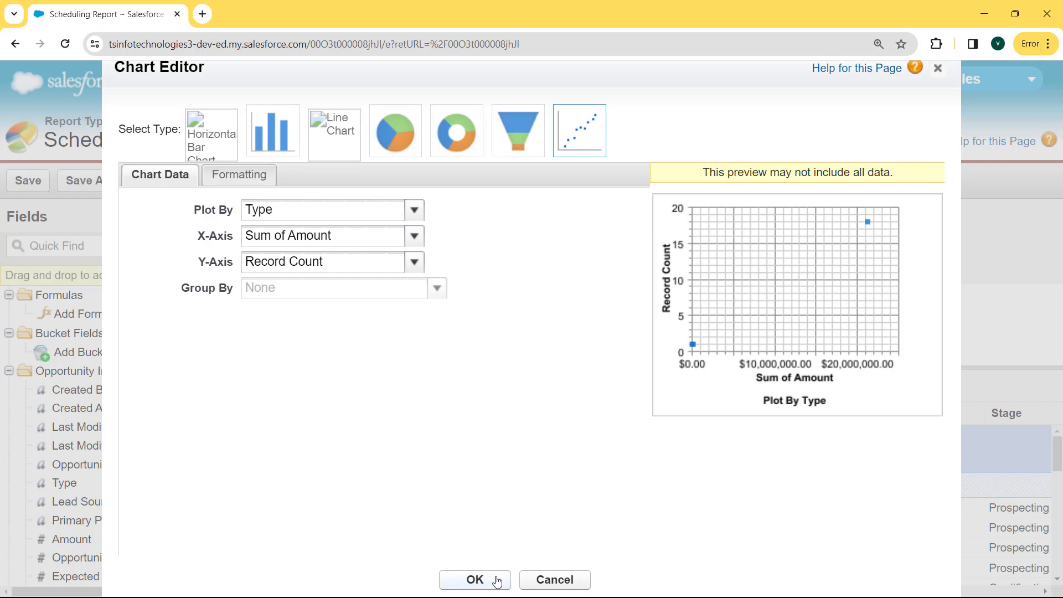
pyautogui.click(497, 579)
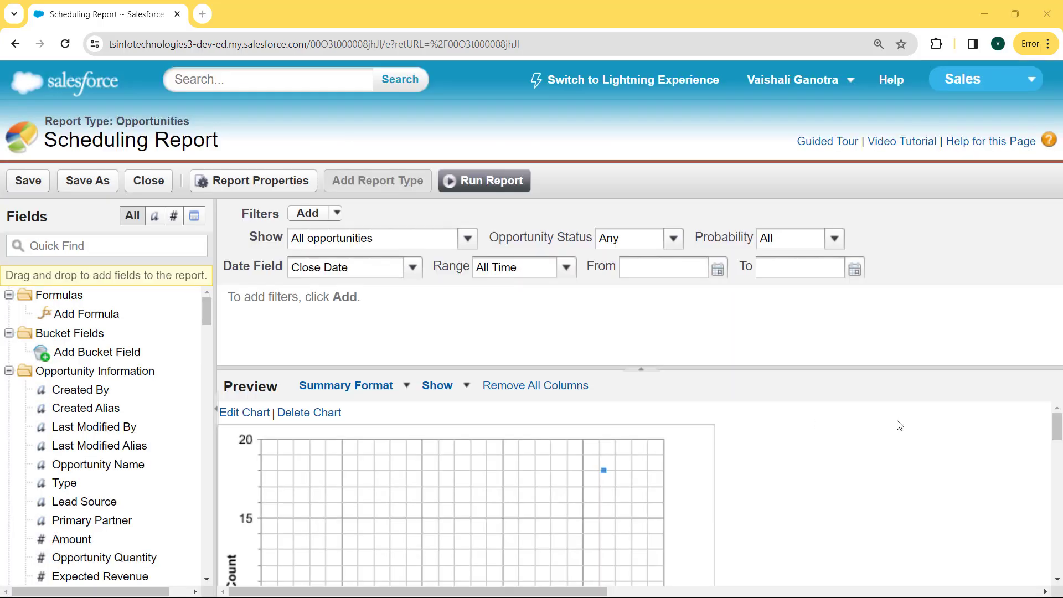
pyautogui.moveTo(1060, 430); pyautogui.dragTo(1061, 479)
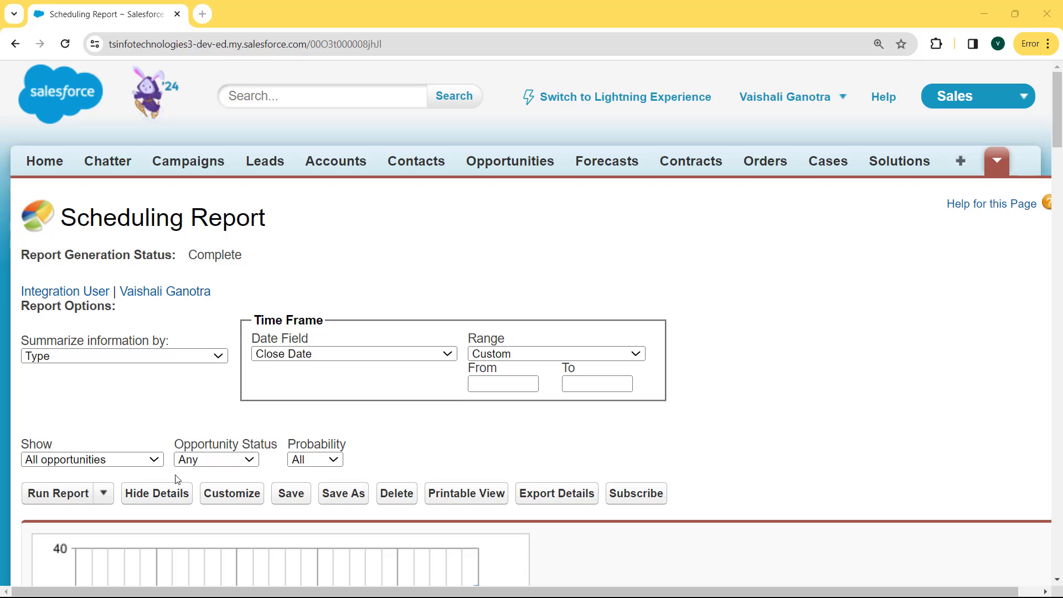
# Start scheduling future runs of the report, check the option for emailing others, and set Email Report to To me
pyautogui.click(95, 498)
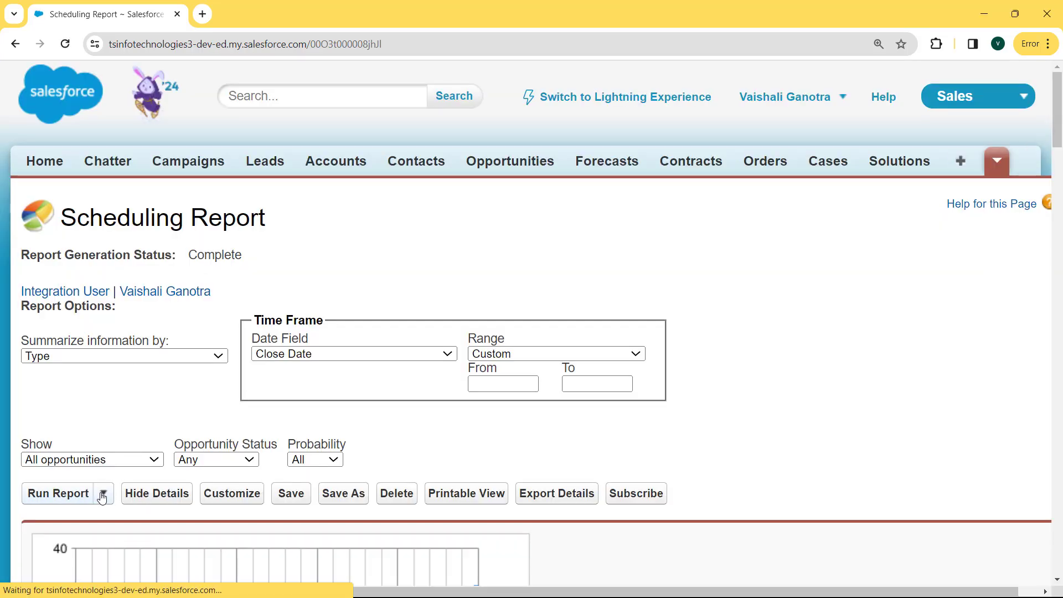
pyautogui.click(103, 495)
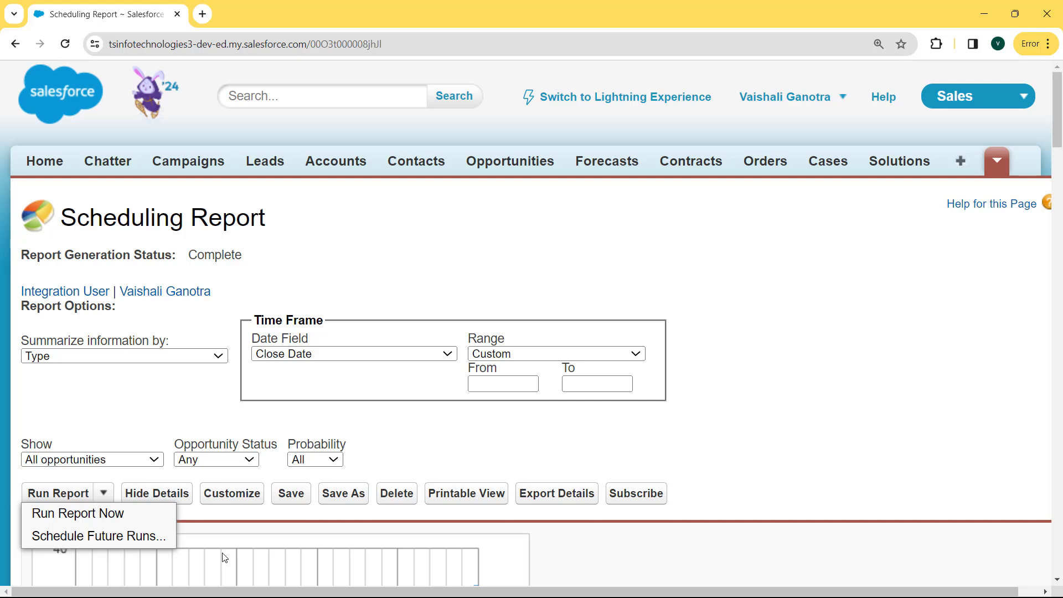
pyautogui.click(126, 536)
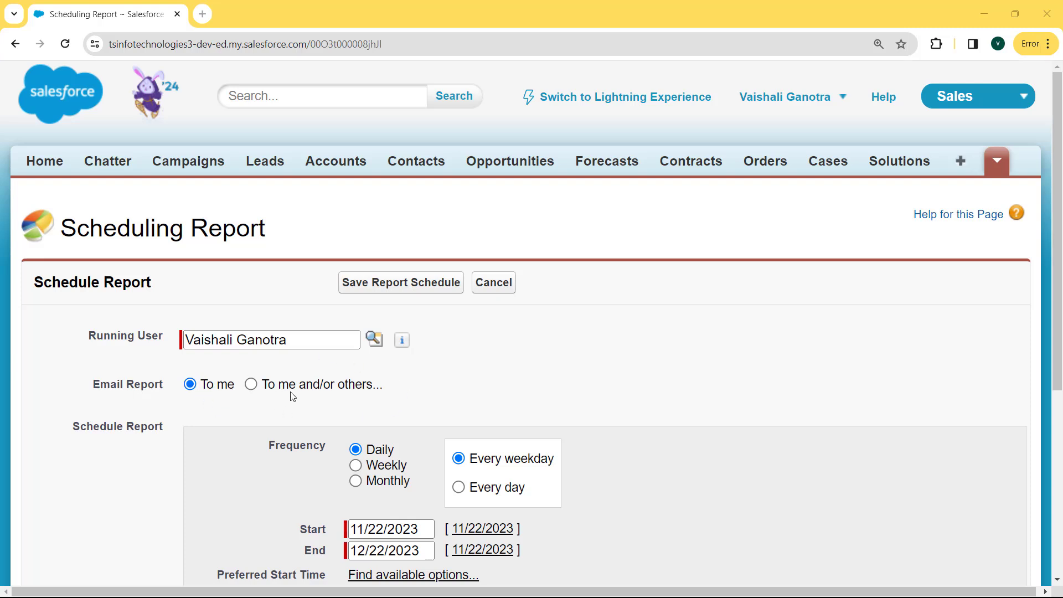
pyautogui.click(251, 386)
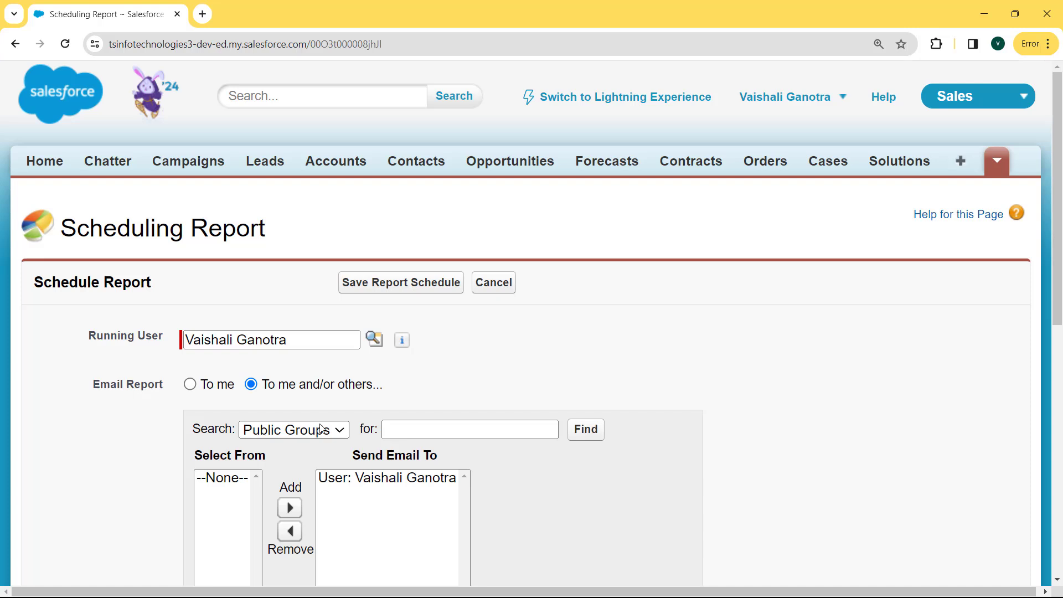
pyautogui.click(198, 387)
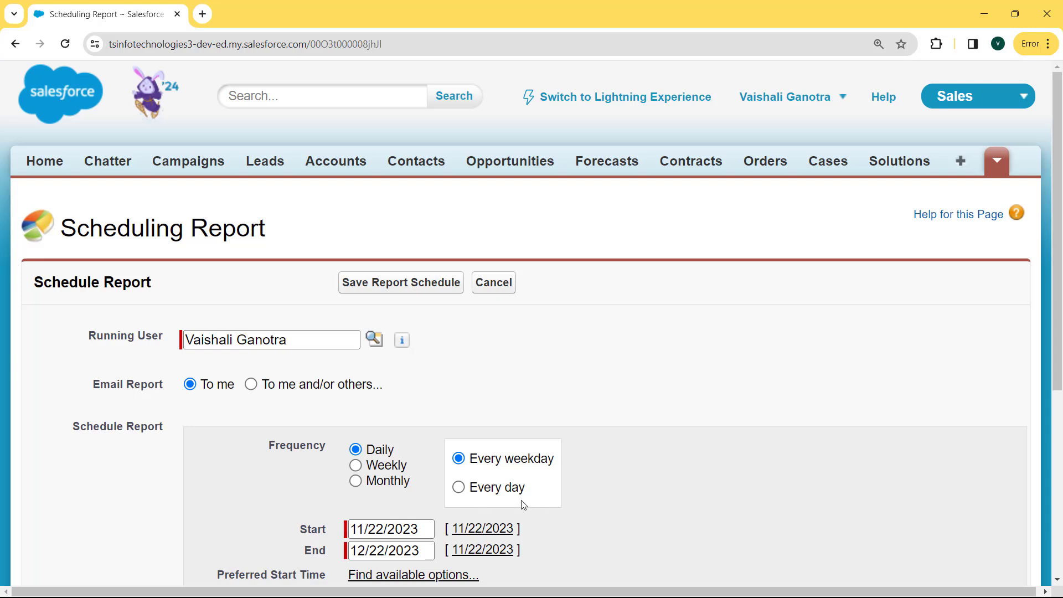
# Set the daily schedule to run every day, starting 11/23/2023 and ending 12/24/2023
pyautogui.click(464, 495)
pyautogui.click(414, 528)
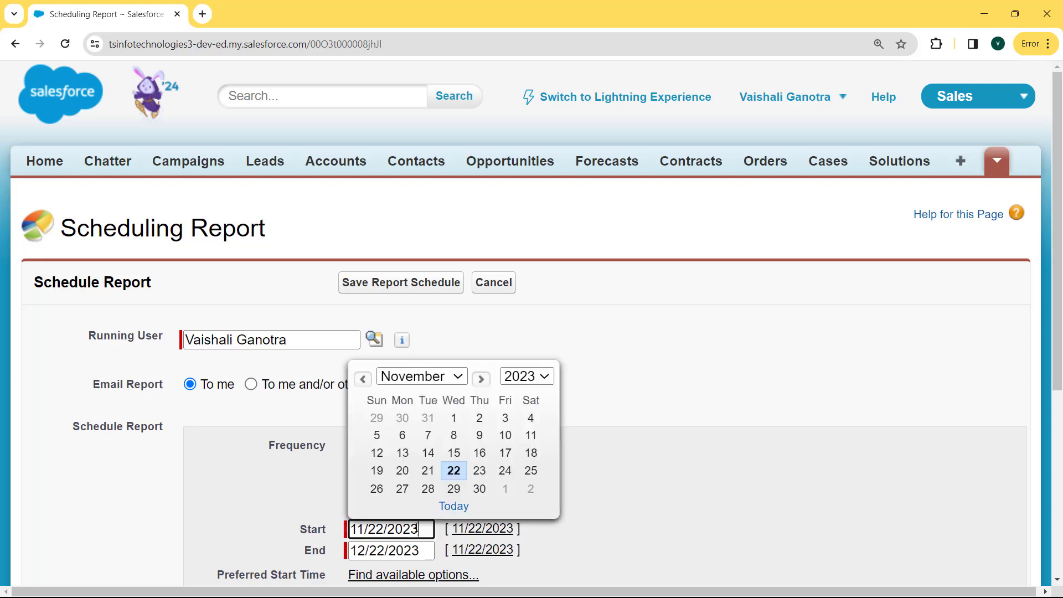
pyautogui.click(476, 472)
pyautogui.click(424, 553)
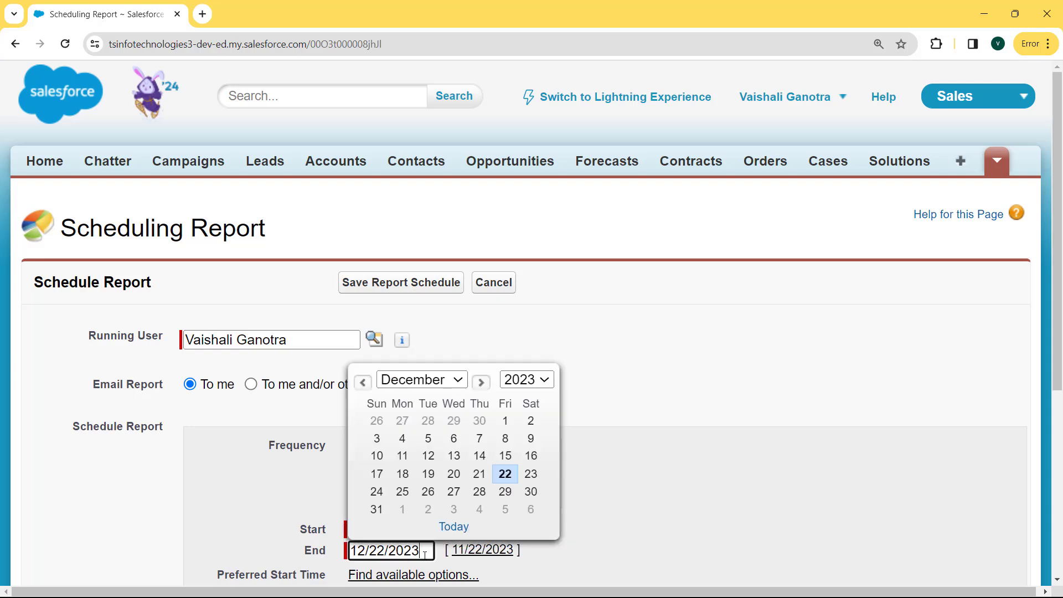
pyautogui.click(377, 492)
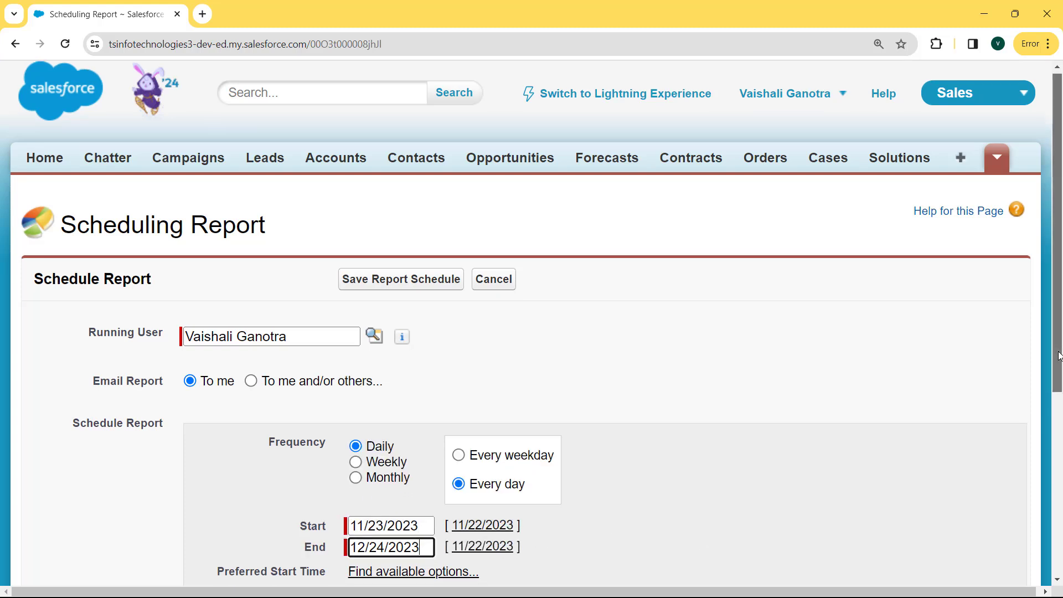
# Set the preferred start time to 8:00 PM and save the report schedule
pyautogui.scroll(-2, 1059, 353)
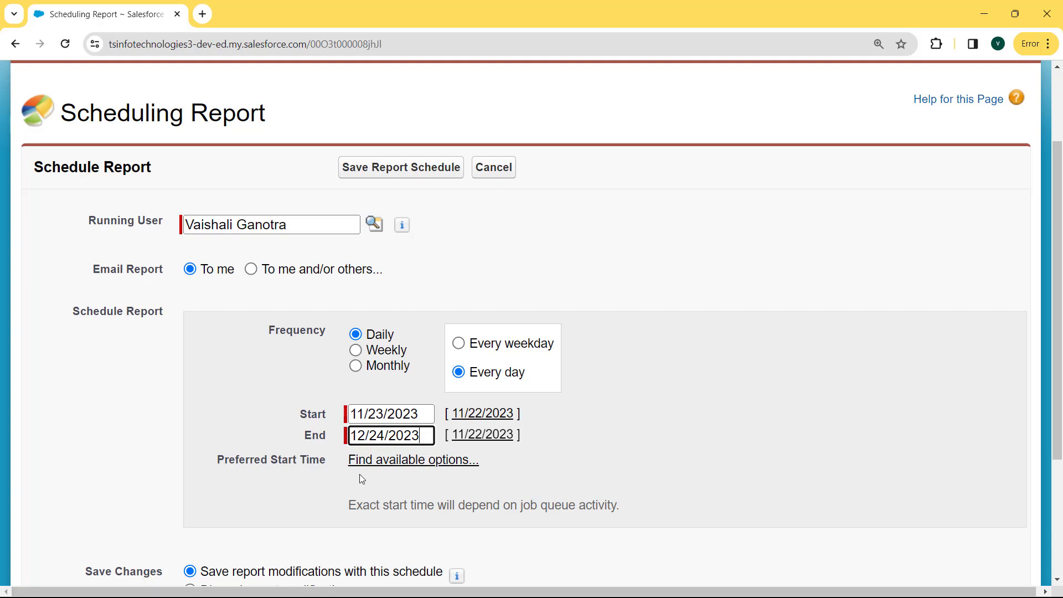
pyautogui.click(389, 461)
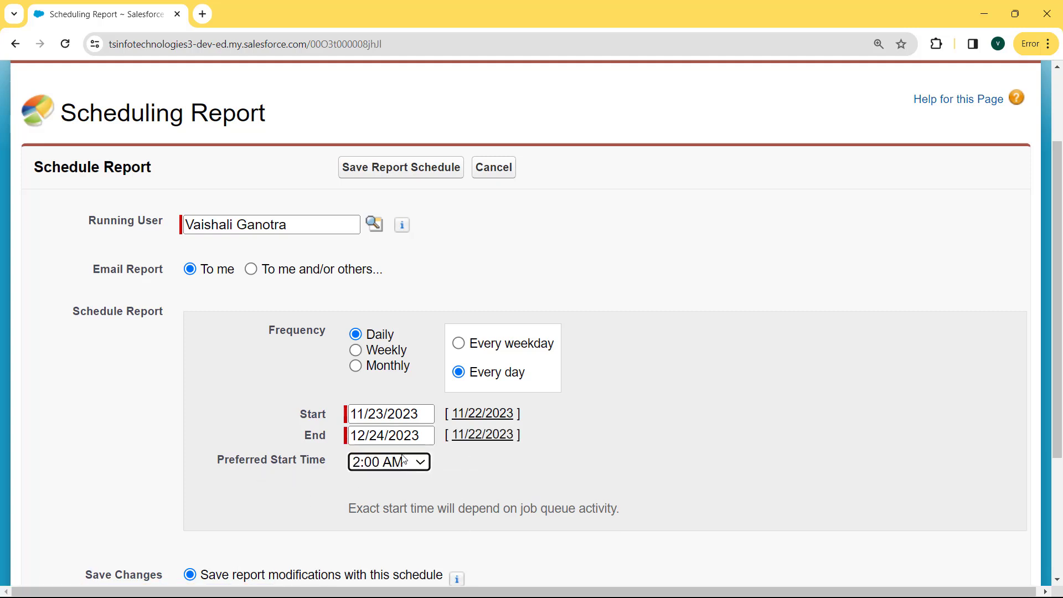
pyautogui.click(418, 462)
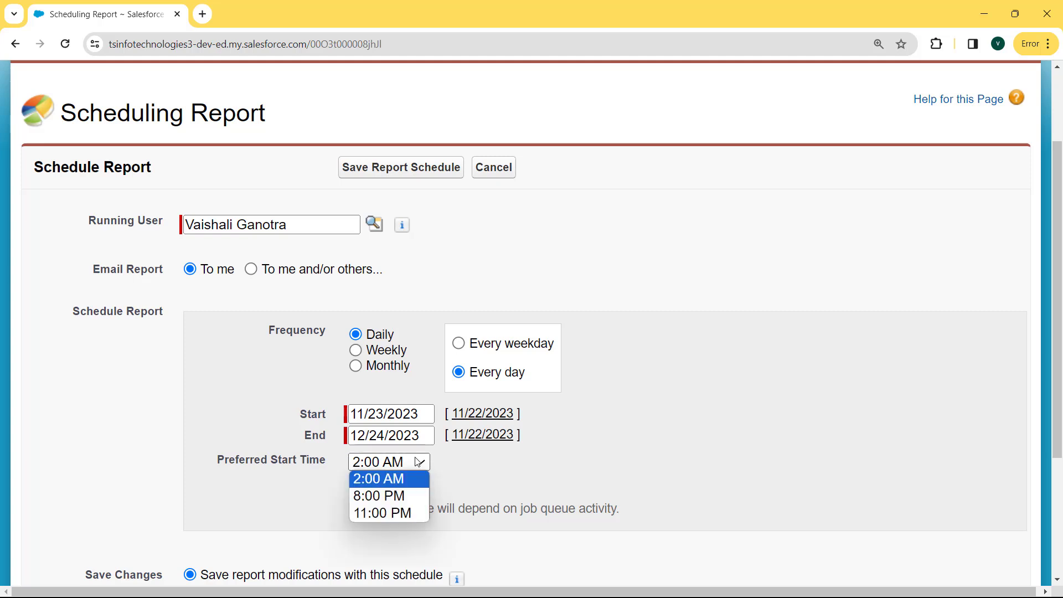
pyautogui.click(384, 498)
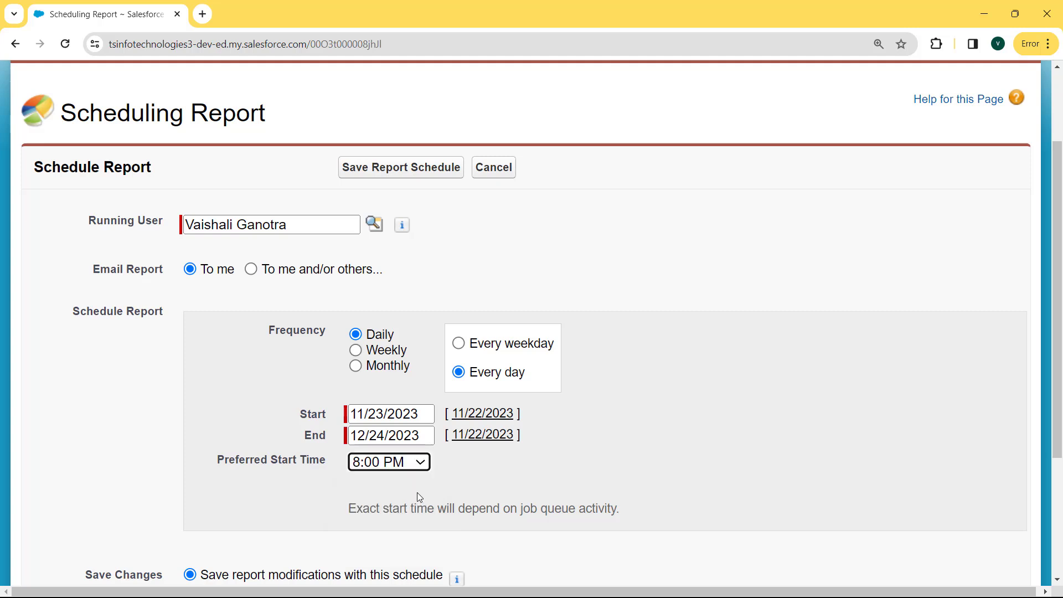
pyautogui.scroll(-3, 1057, 332)
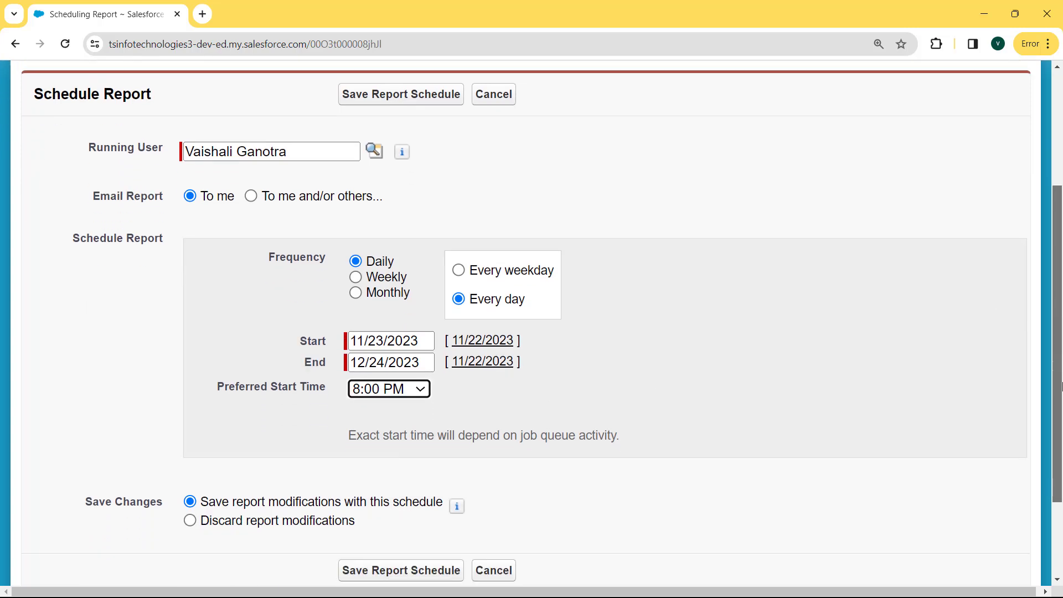
pyautogui.moveTo(1062, 419); pyautogui.dragTo(1062, 421)
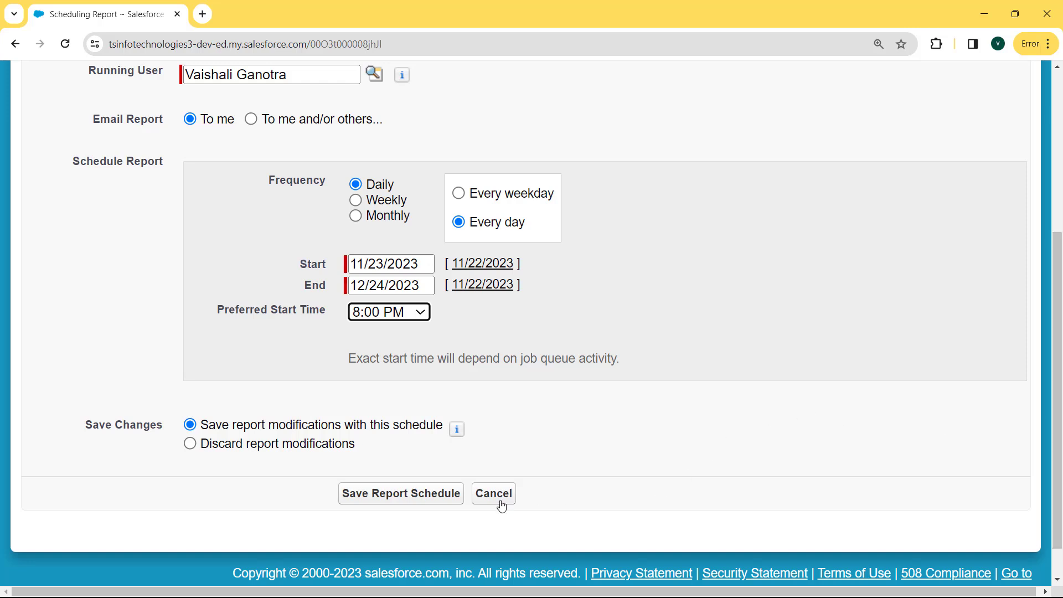
pyautogui.click(413, 494)
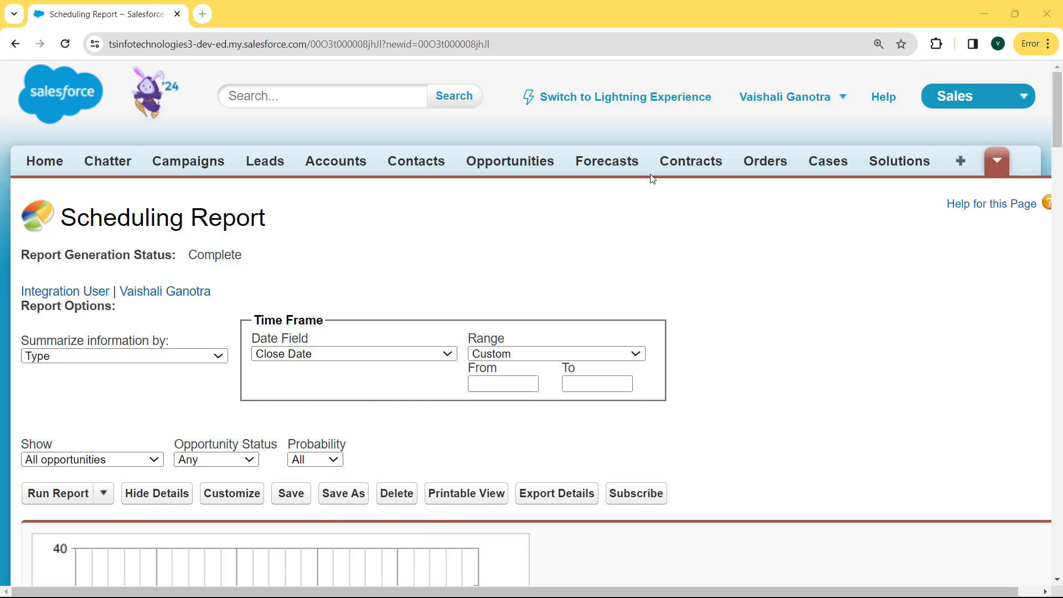
# Search Setup for "scheduled job" and open the Scheduled Jobs page
pyautogui.click(843, 98)
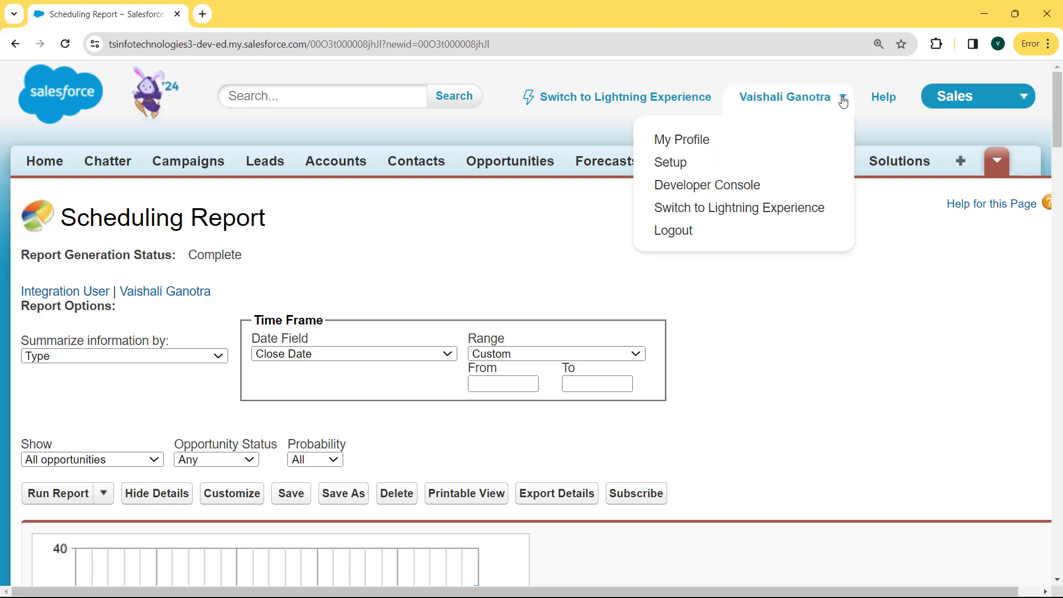
pyautogui.click(672, 162)
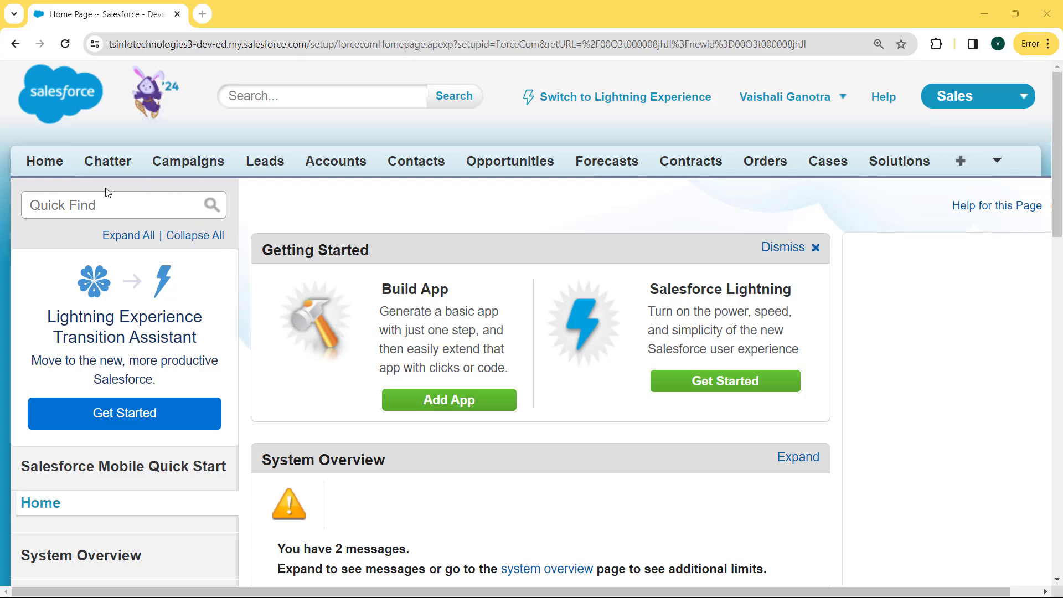
pyautogui.click(61, 199)
pyautogui.write('sc')
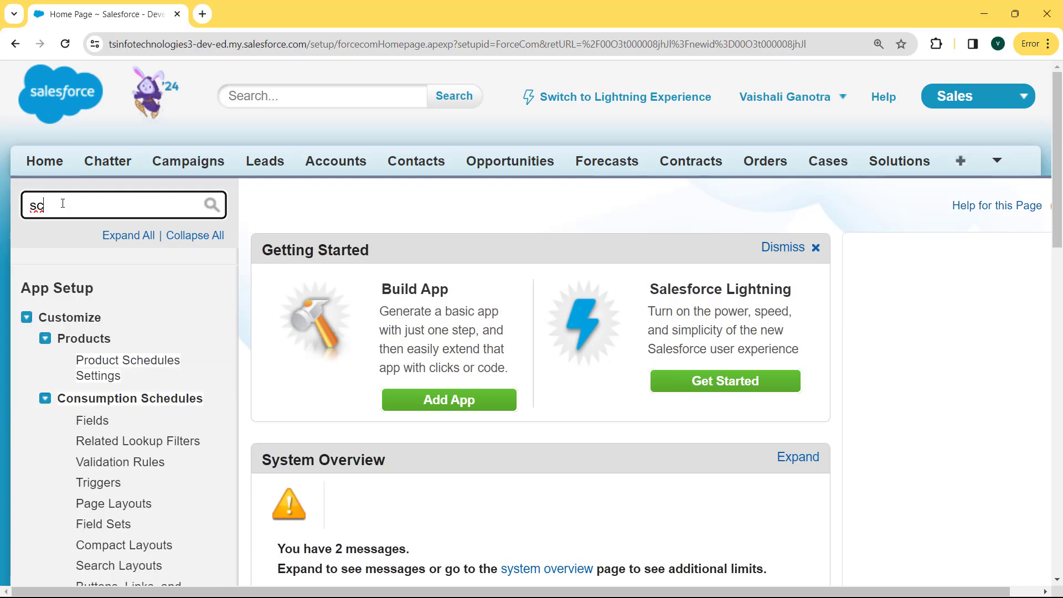
pyautogui.write('heduled job')
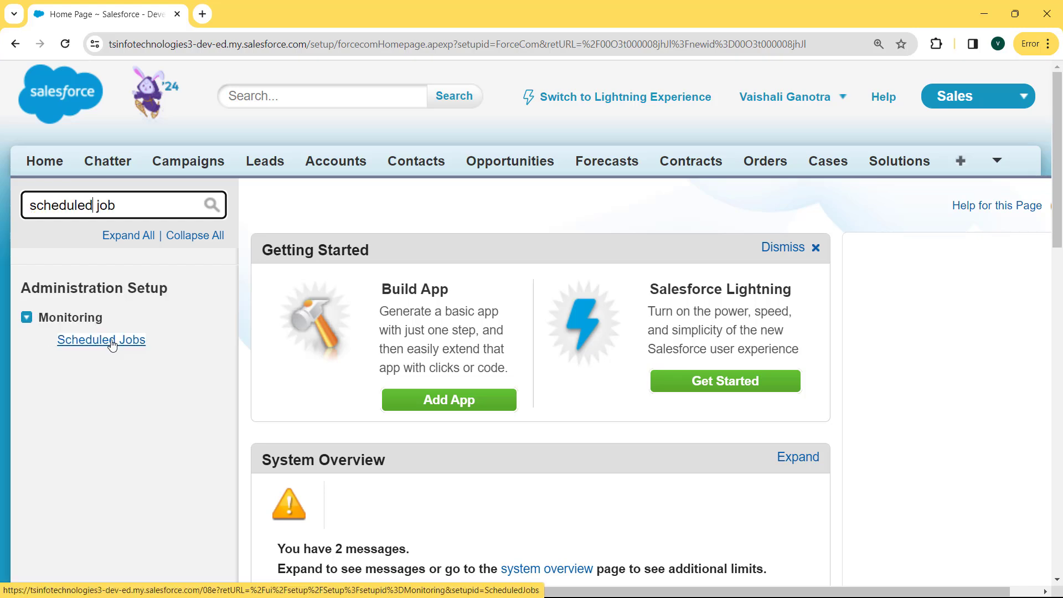
pyautogui.click(112, 342)
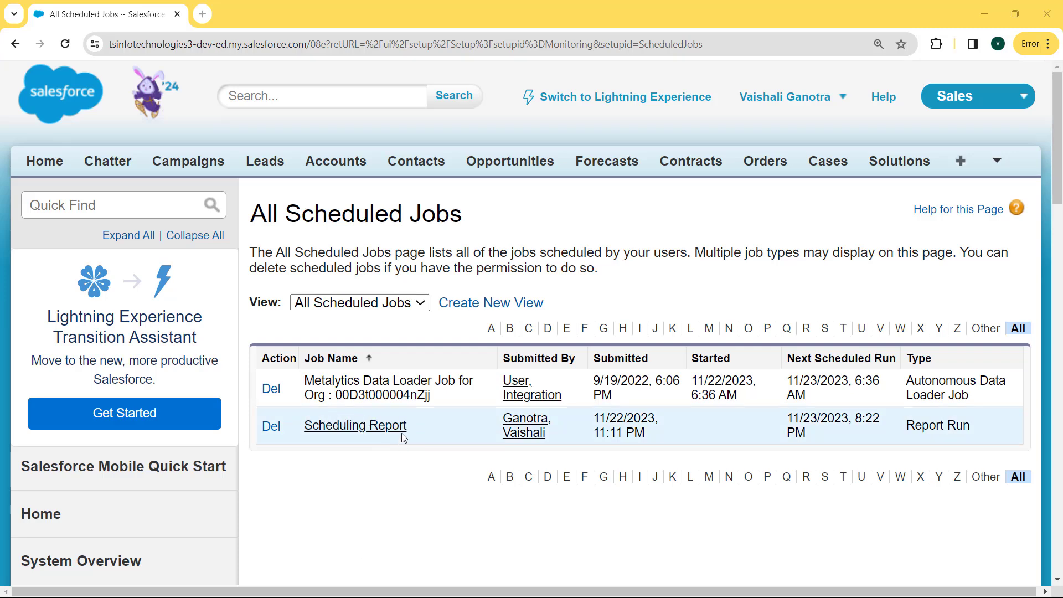
# View the report behind the Scheduling Report job, return to the jobs list, and start deleting that job but cancel
pyautogui.click(353, 426)
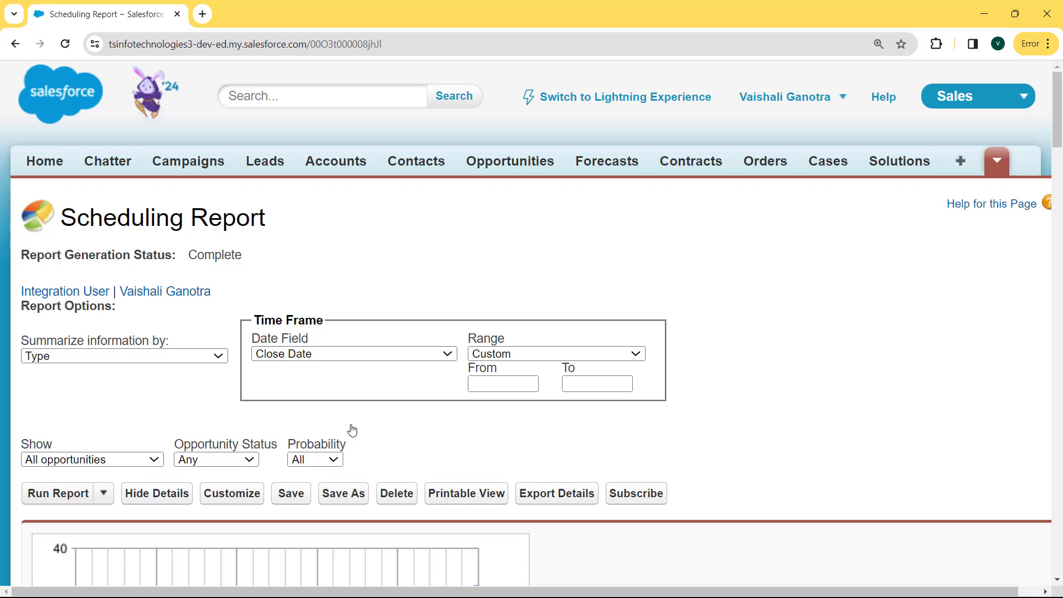
pyautogui.hotkey('alt', 'Left')
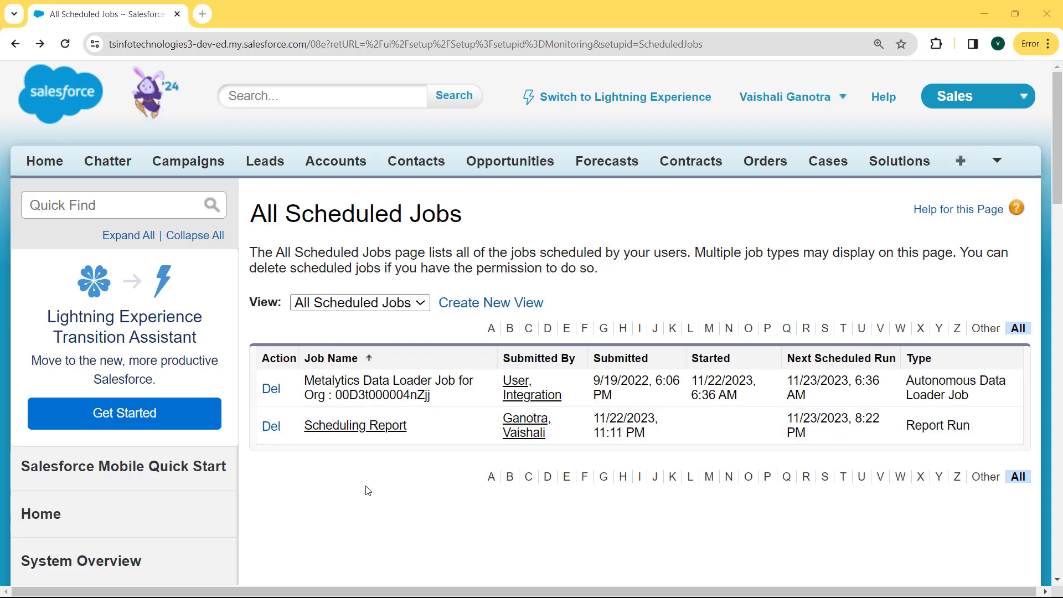
pyautogui.click(268, 434)
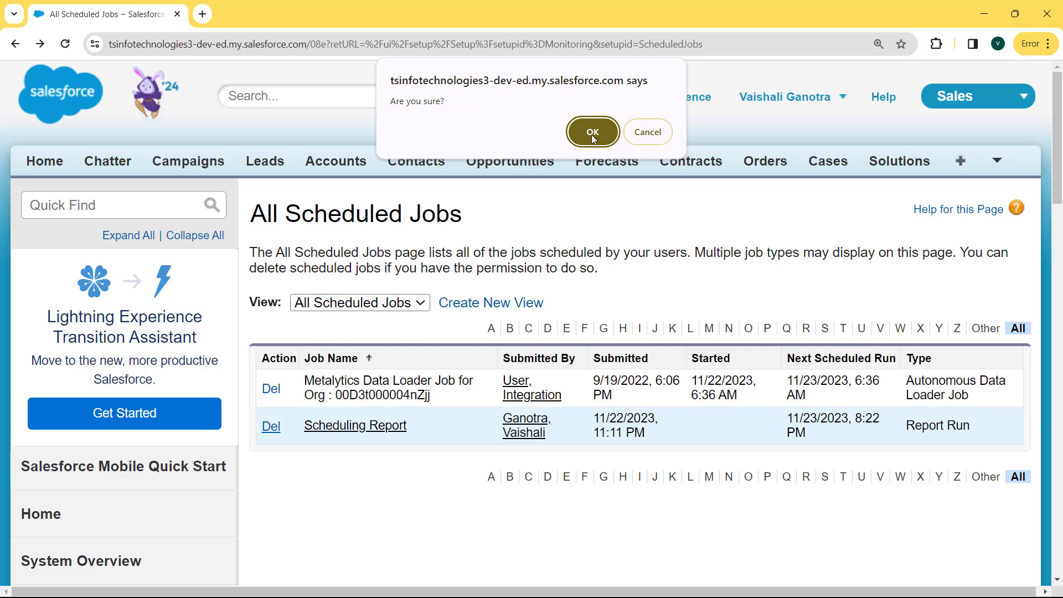
pyautogui.click(649, 133)
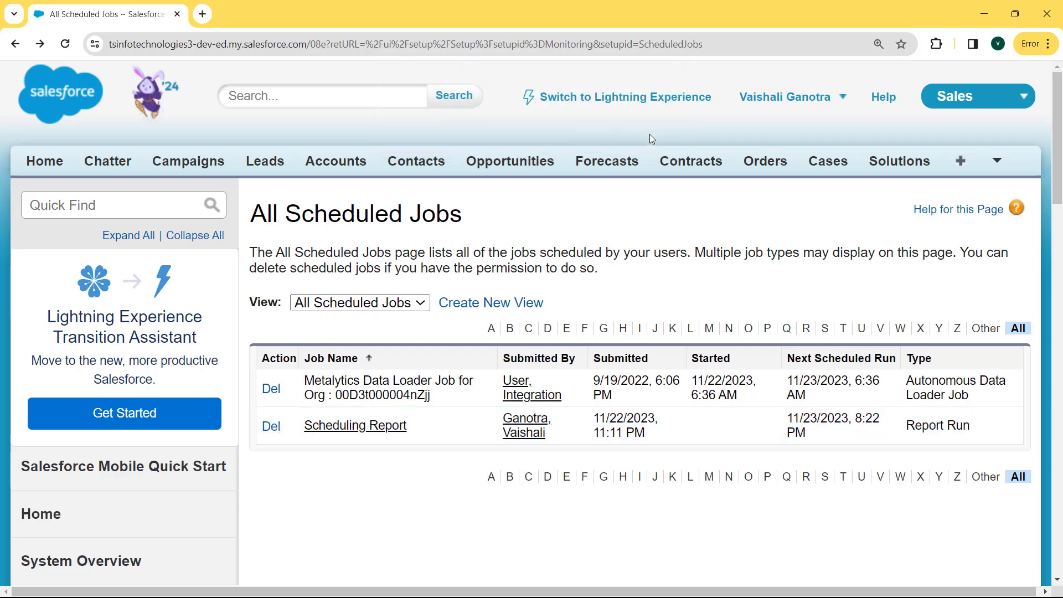